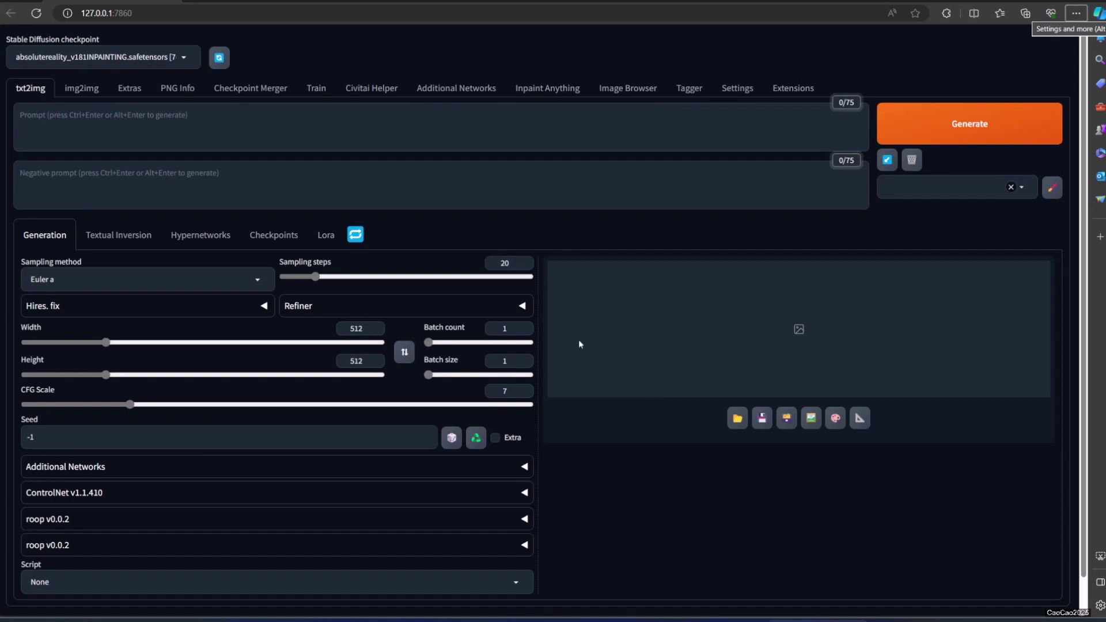
Open the Extras single-image upscaler with the pier photo as the source
left_click(130, 88)
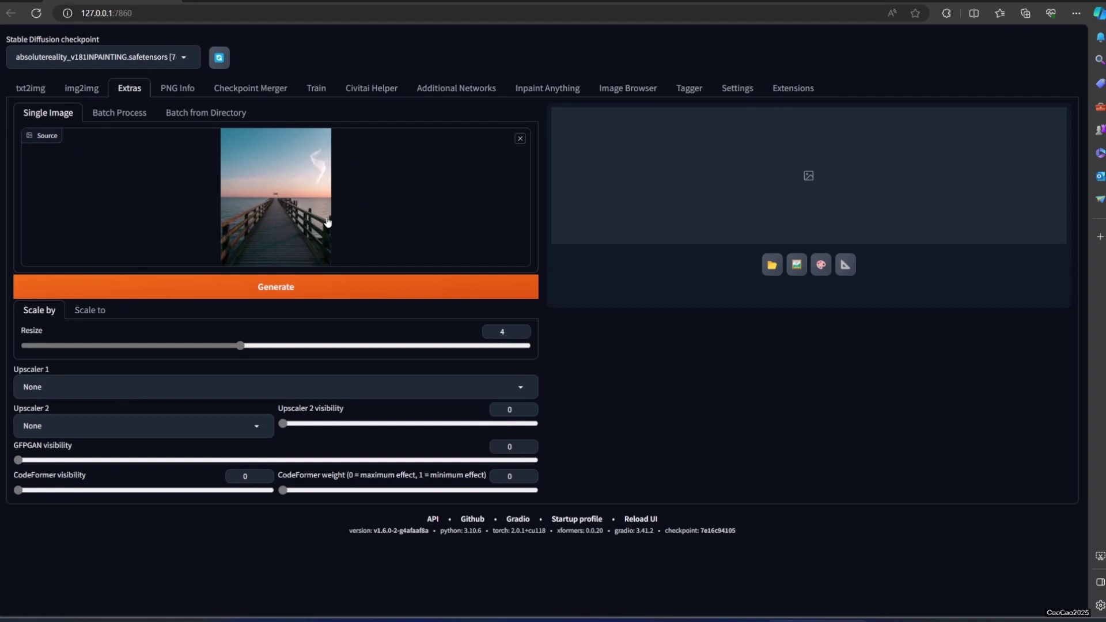
Keep resizing on Scale by 4x and show the Upscaler 1 choices
left_click(81, 311)
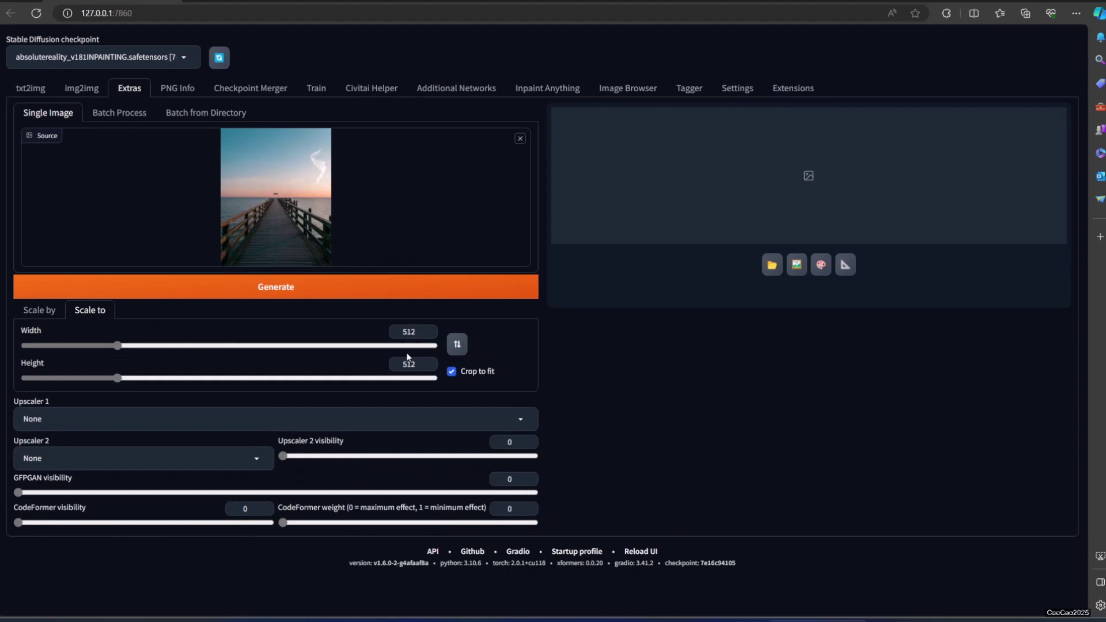
left_click(49, 311)
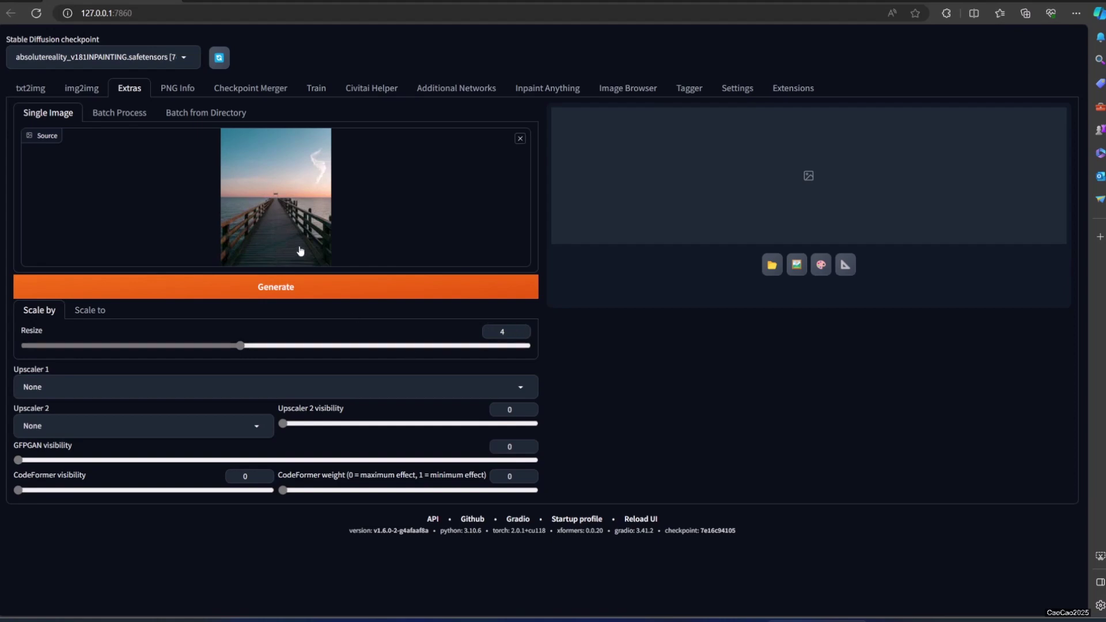
left_click(273, 386)
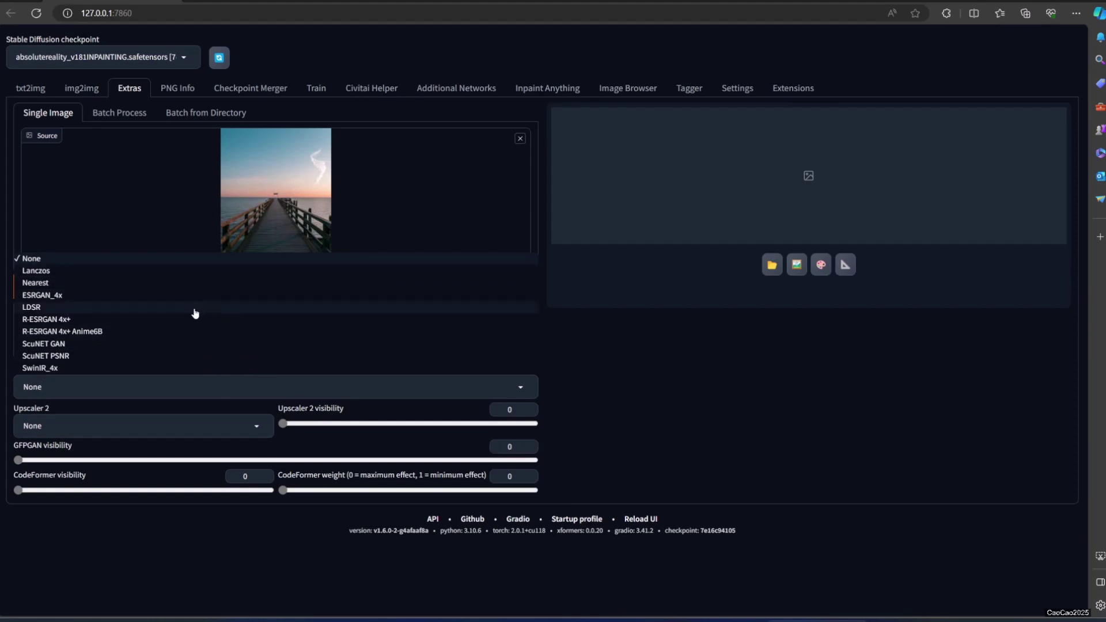
Upscale the pier photo 4x with Lanczos and inspect the result full screen
left_click(786, 398)
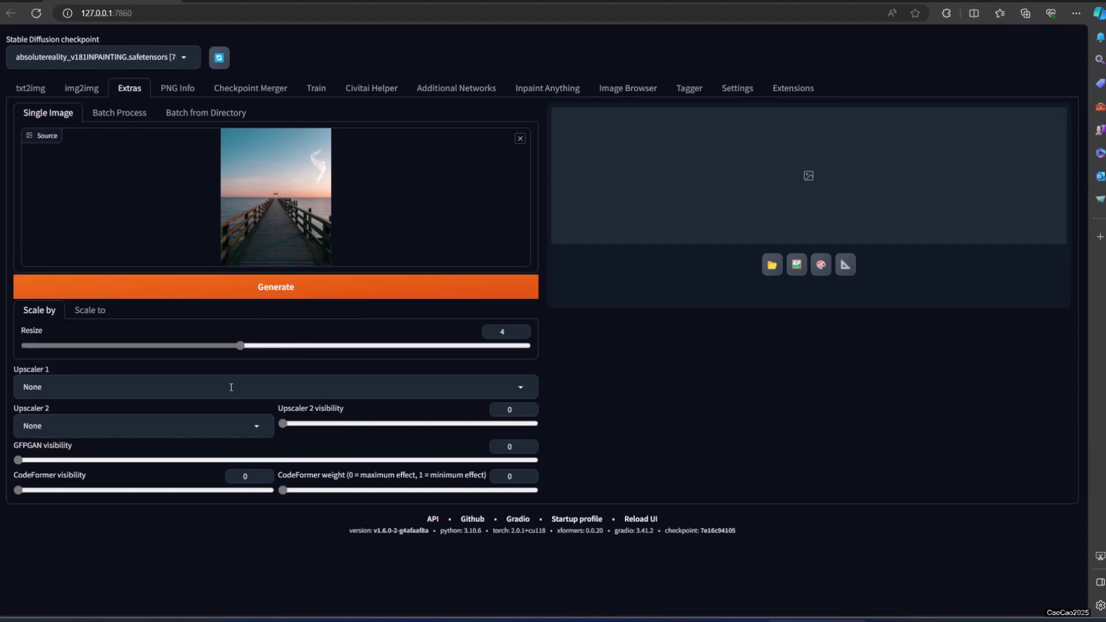
left_click(197, 390)
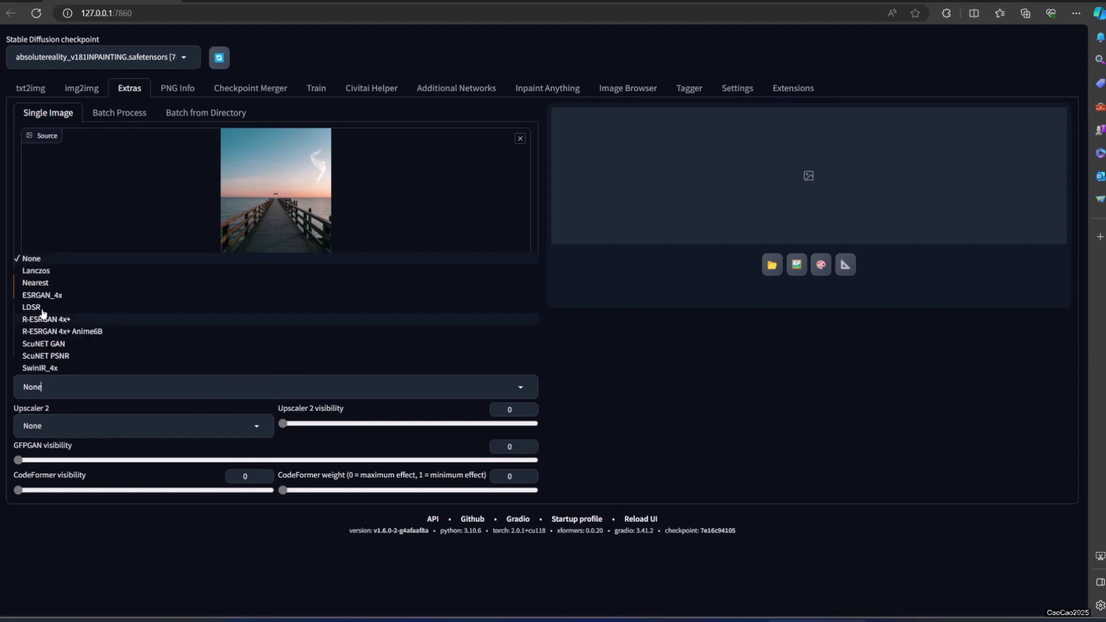
left_click(37, 272)
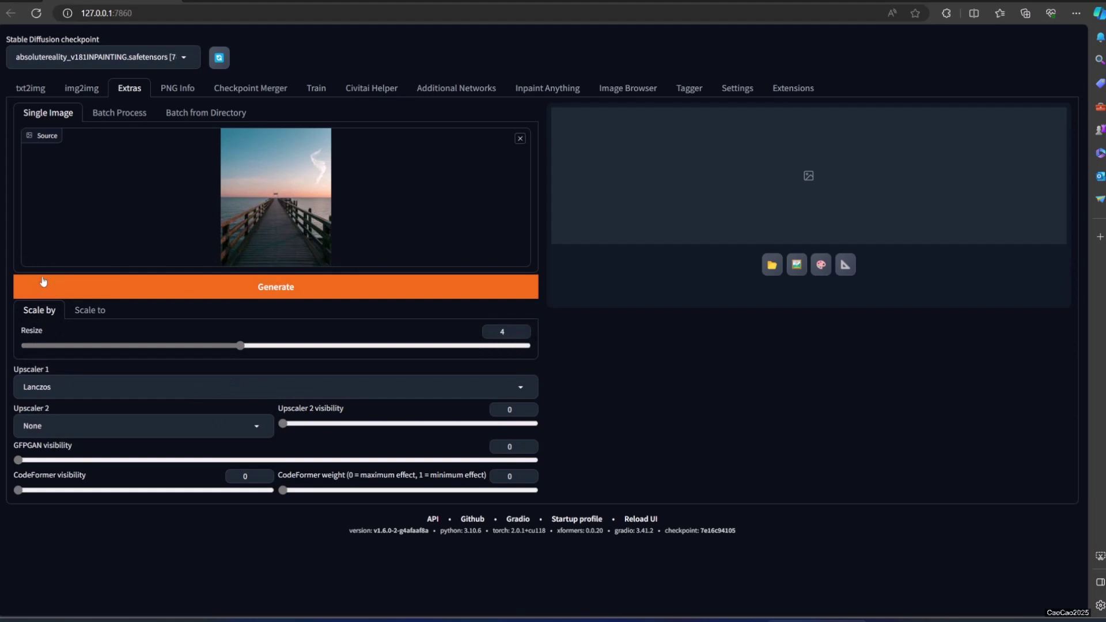
left_click(89, 389)
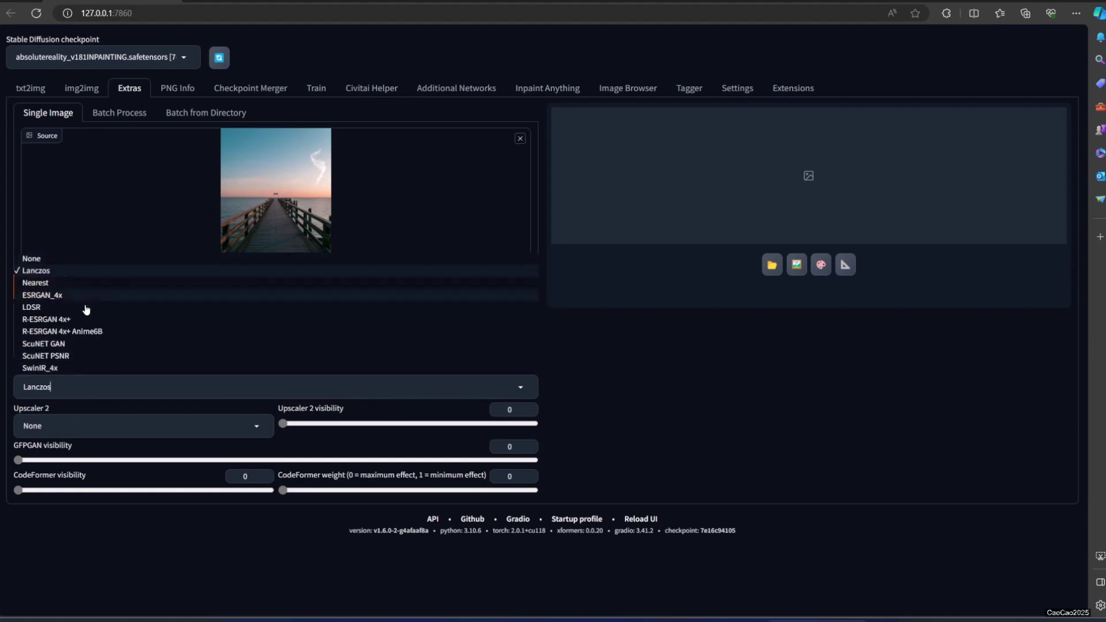
left_click(163, 389)
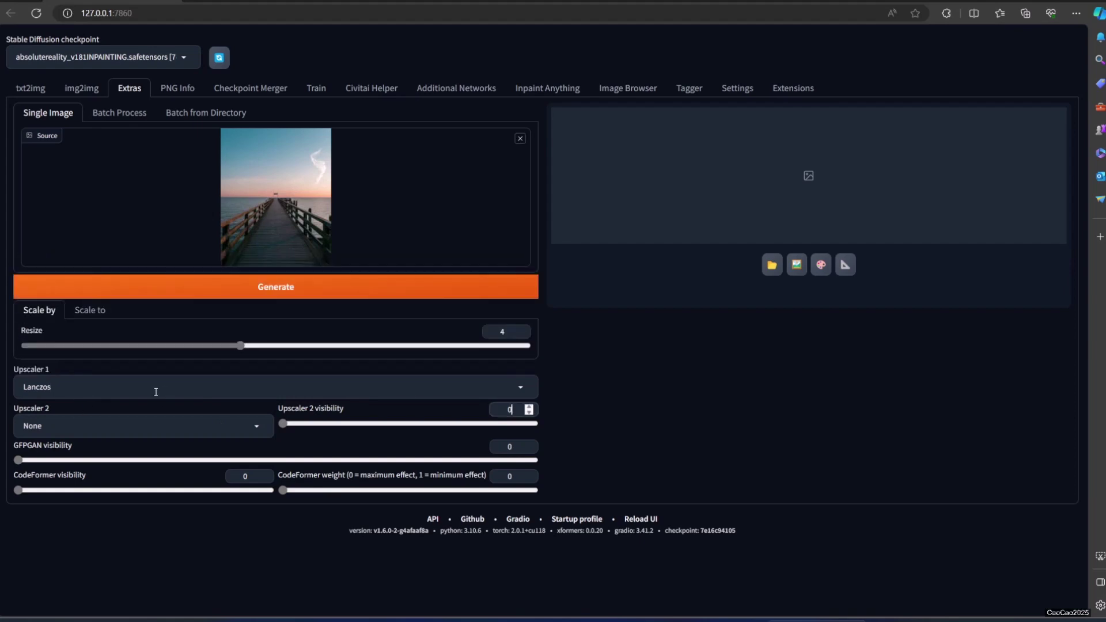
left_click(372, 288)
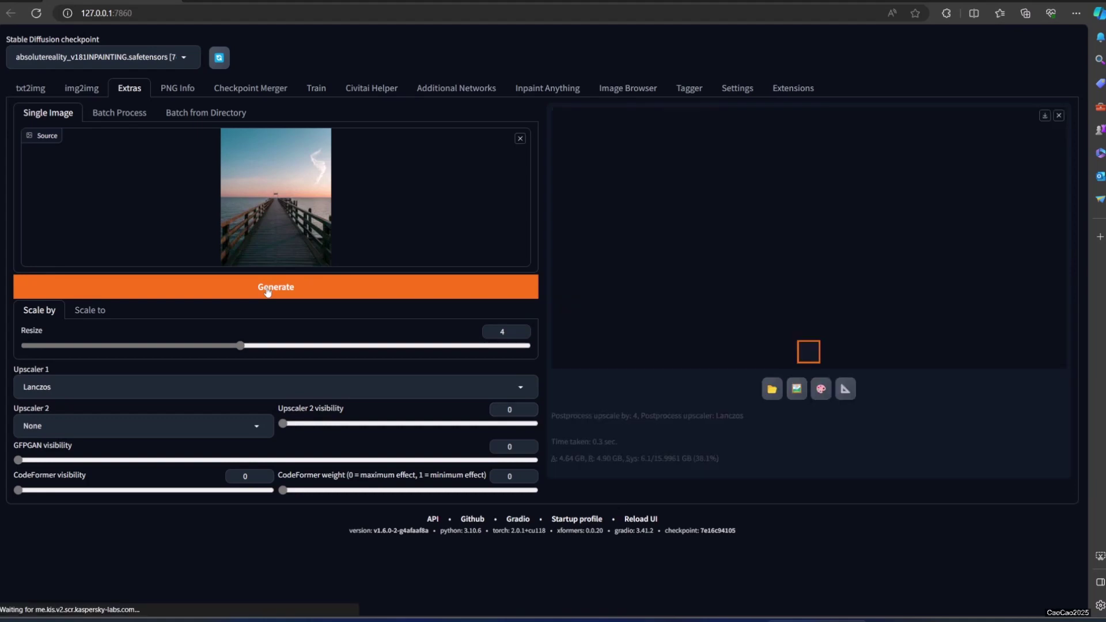
left_click(742, 279)
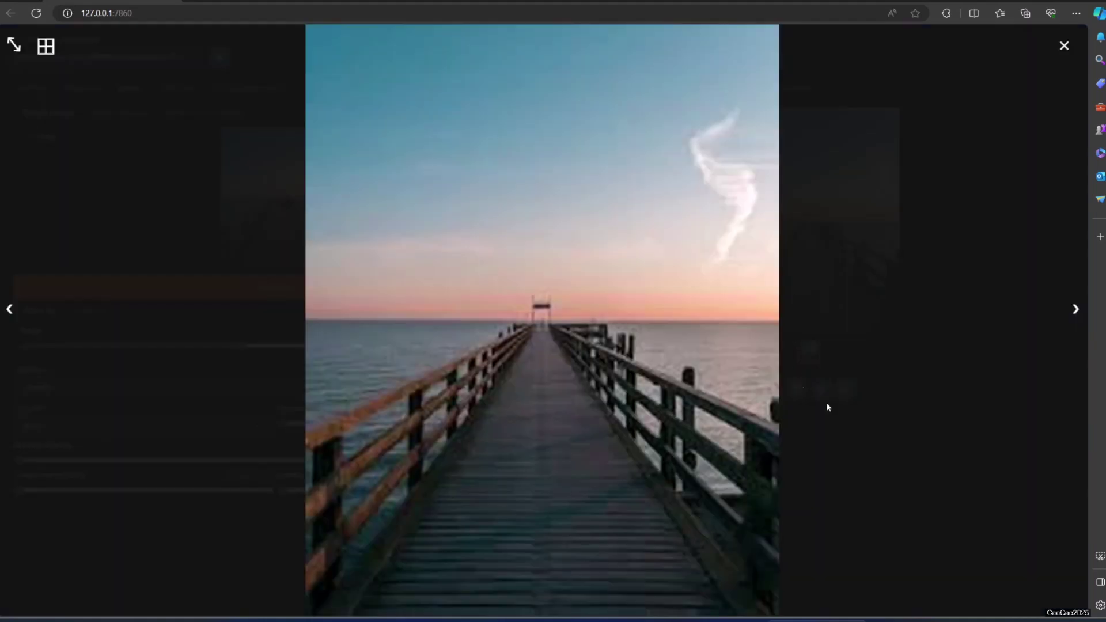
left_click(867, 440)
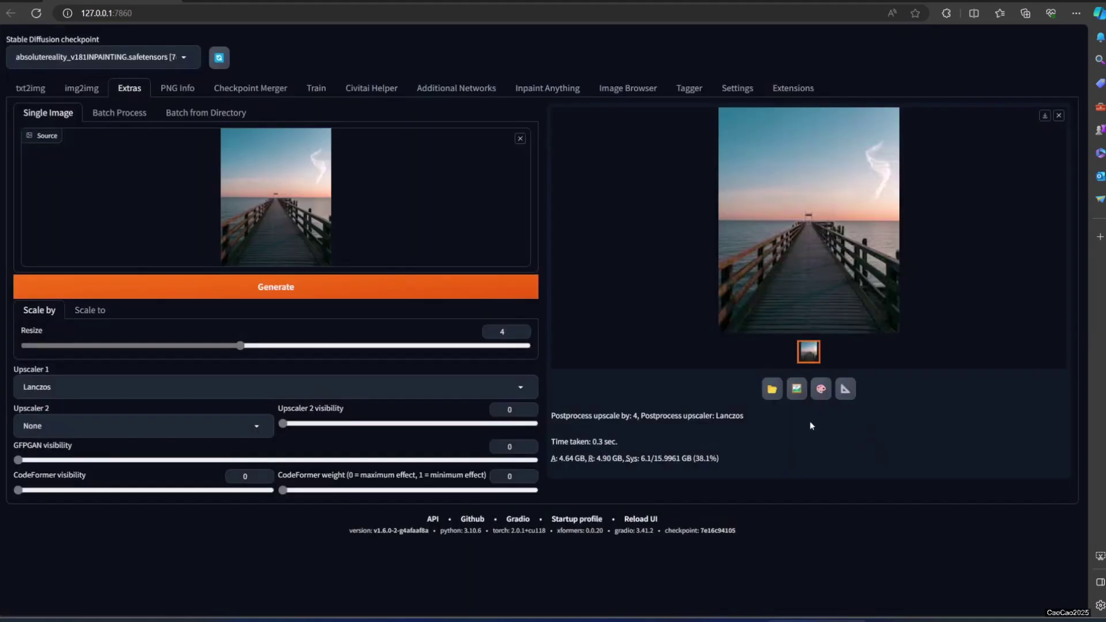
Switch Upscaler 1 to Nearest and inspect its 4x result full screen
left_click(151, 388)
left_click(69, 281)
left_click(782, 265)
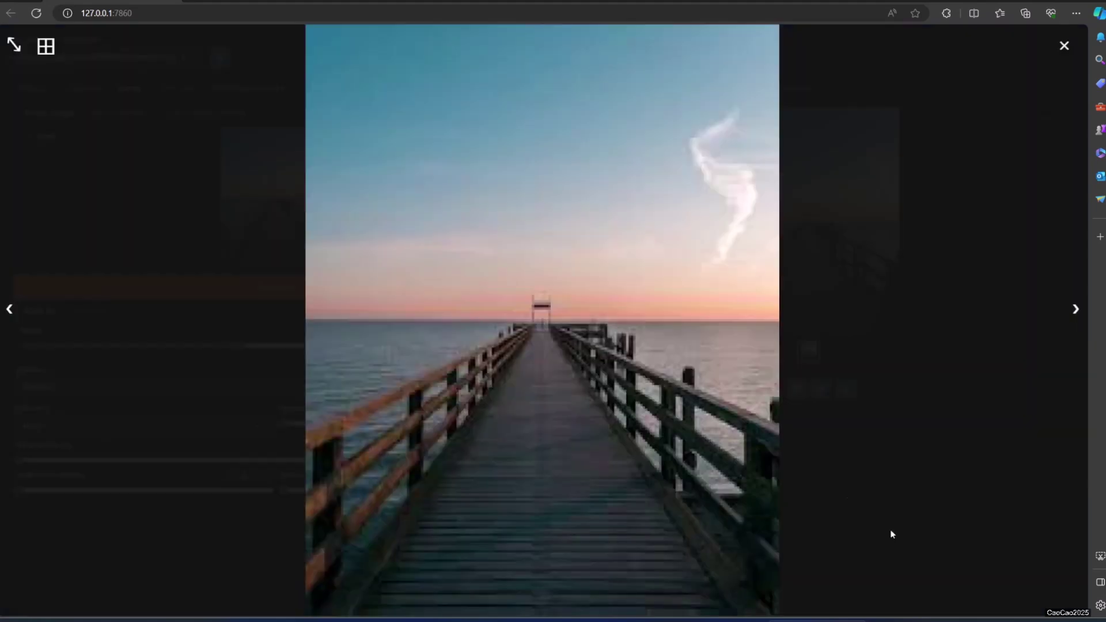
left_click(923, 543)
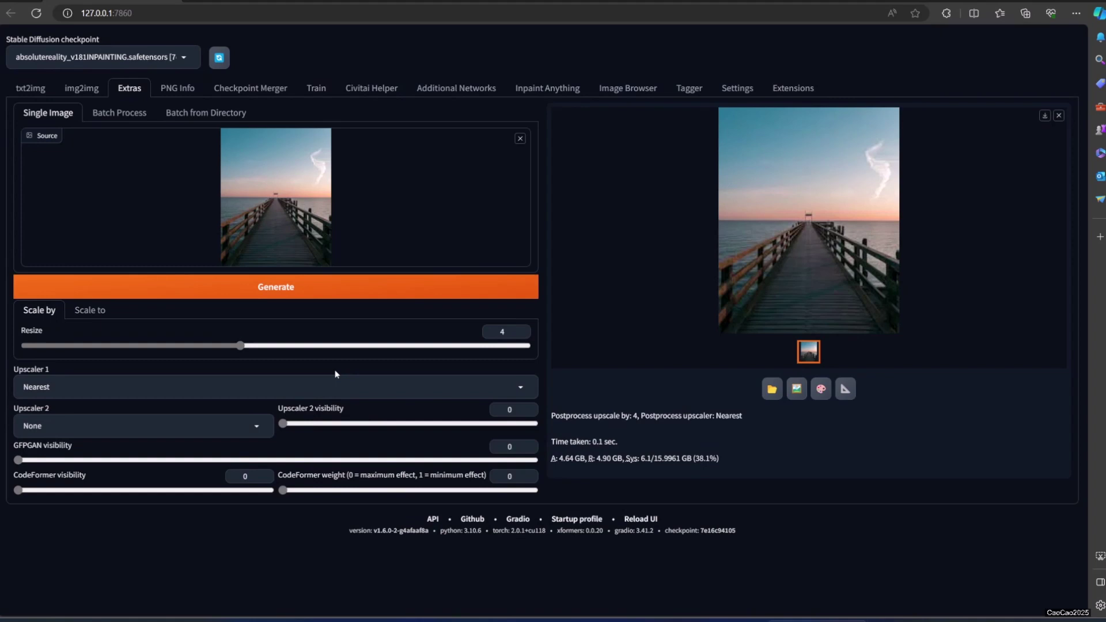
left_click(316, 379)
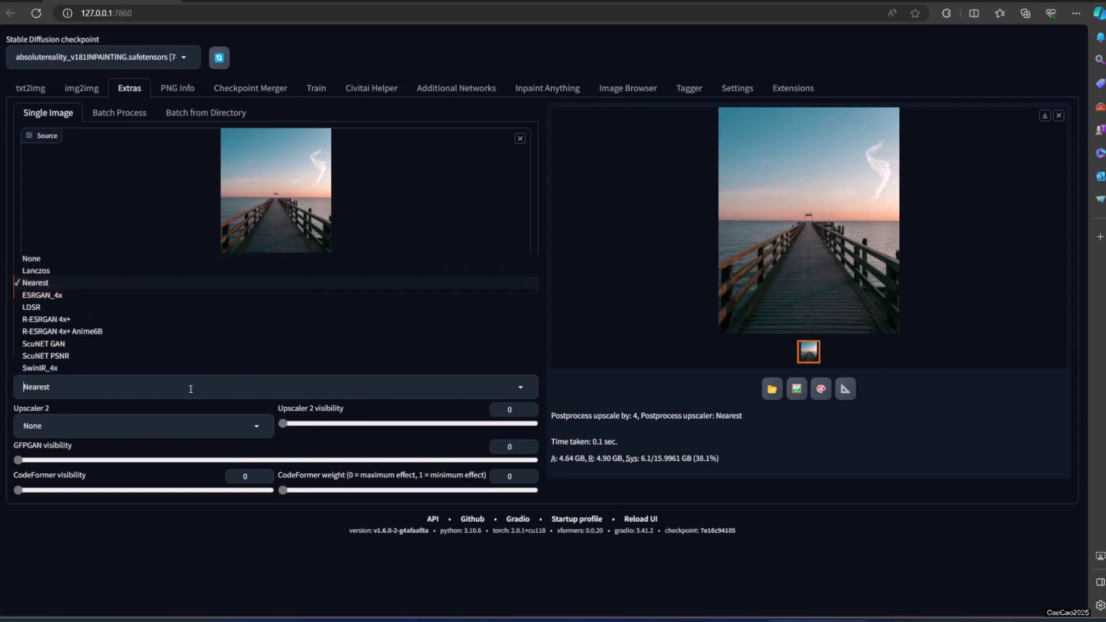
Upscale the pier photo 4x with ESRGAN_4x and inspect the result full screen
left_click(95, 296)
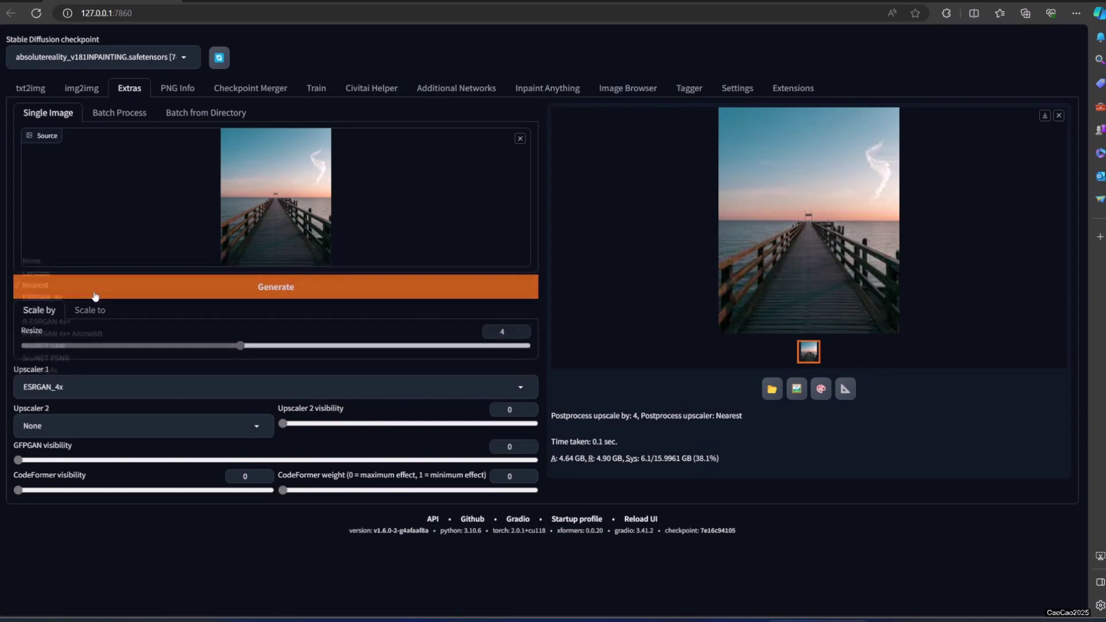
left_click(144, 295)
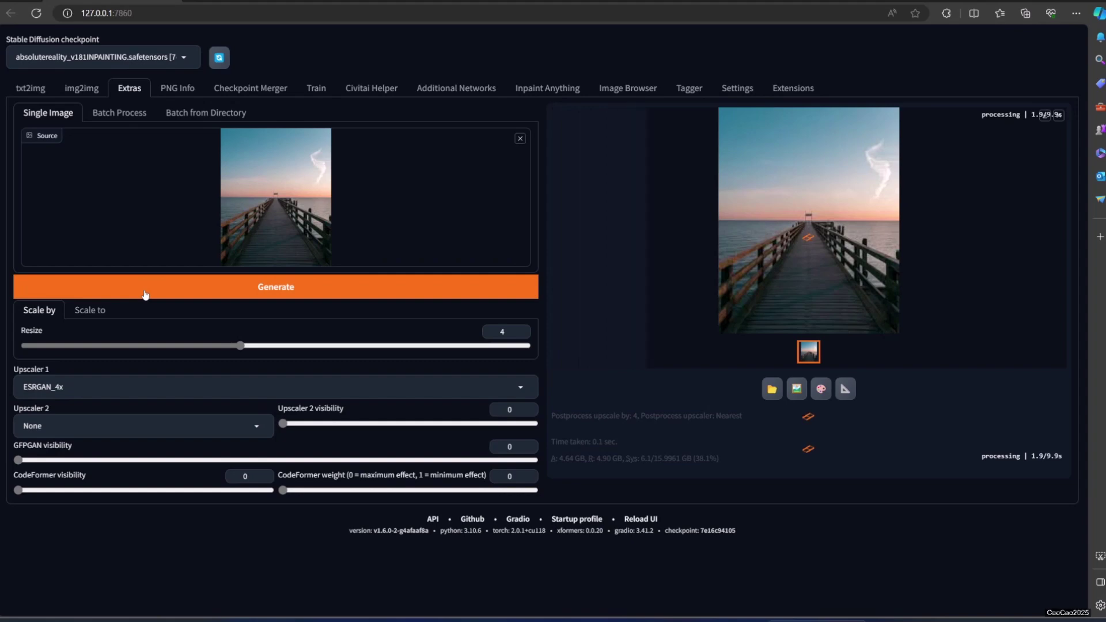
left_click(745, 311)
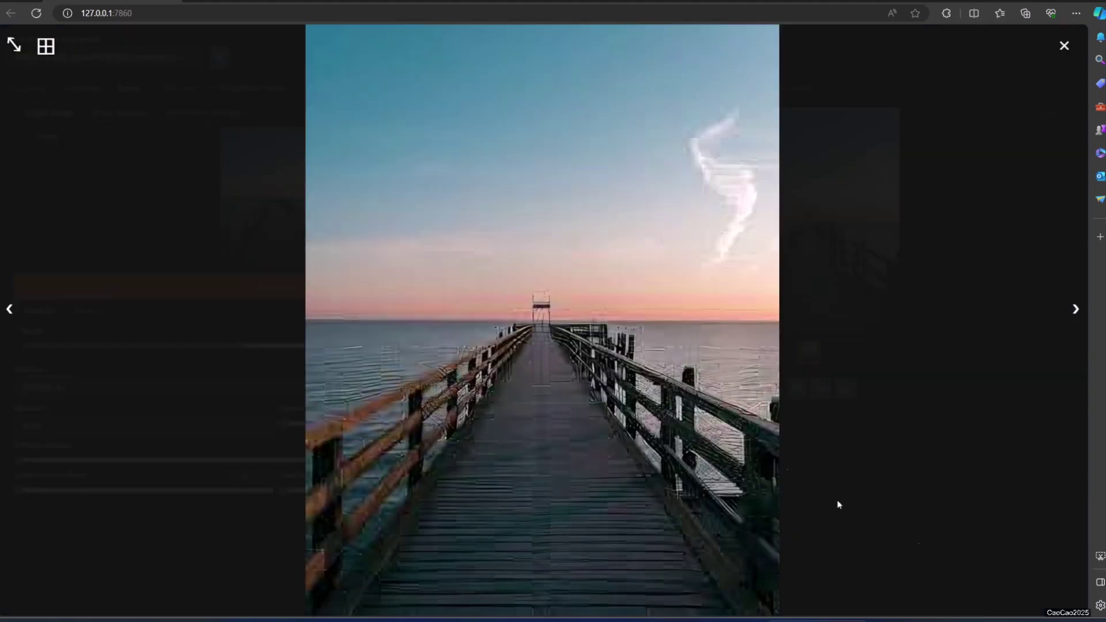
left_click(917, 486)
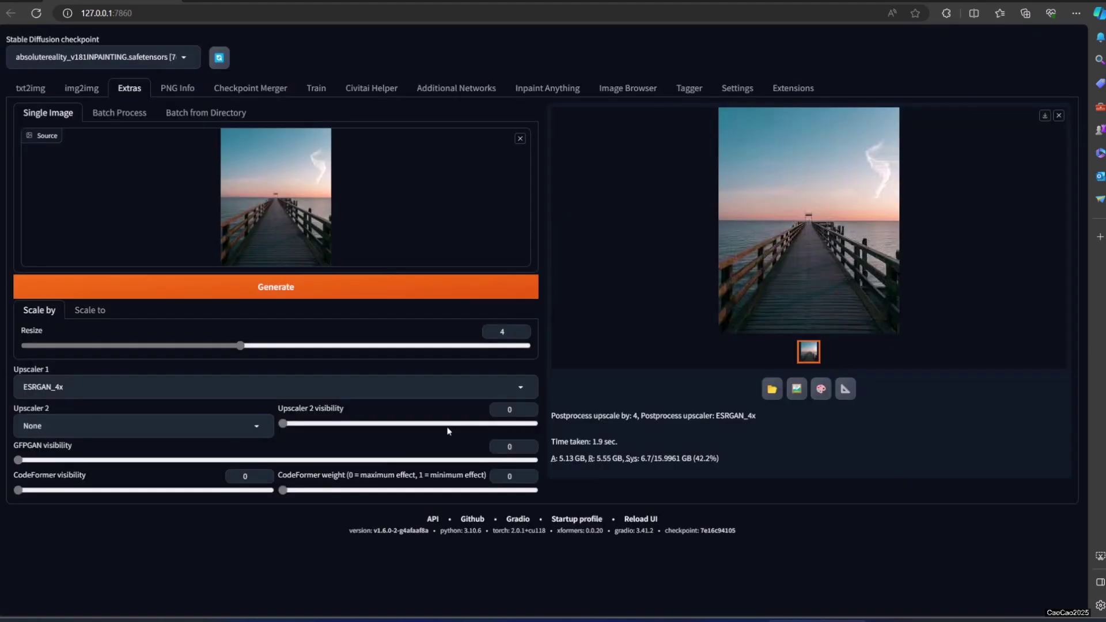
Upscale the pier photo 4x with LDSR and inspect the result full screen
left_click(279, 388)
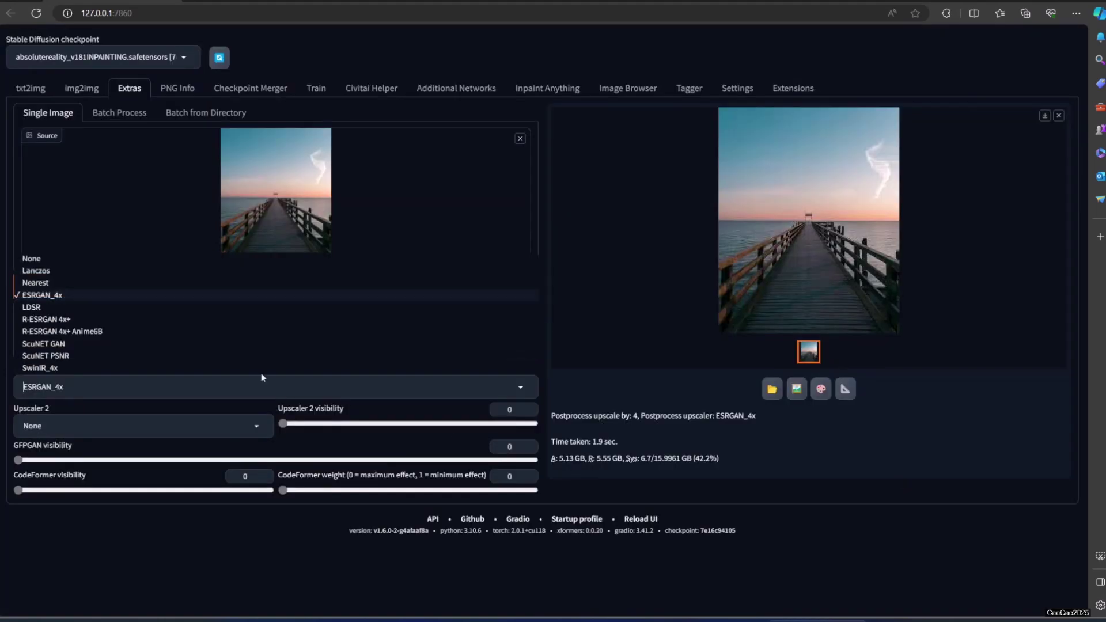
left_click(255, 308)
left_click(304, 295)
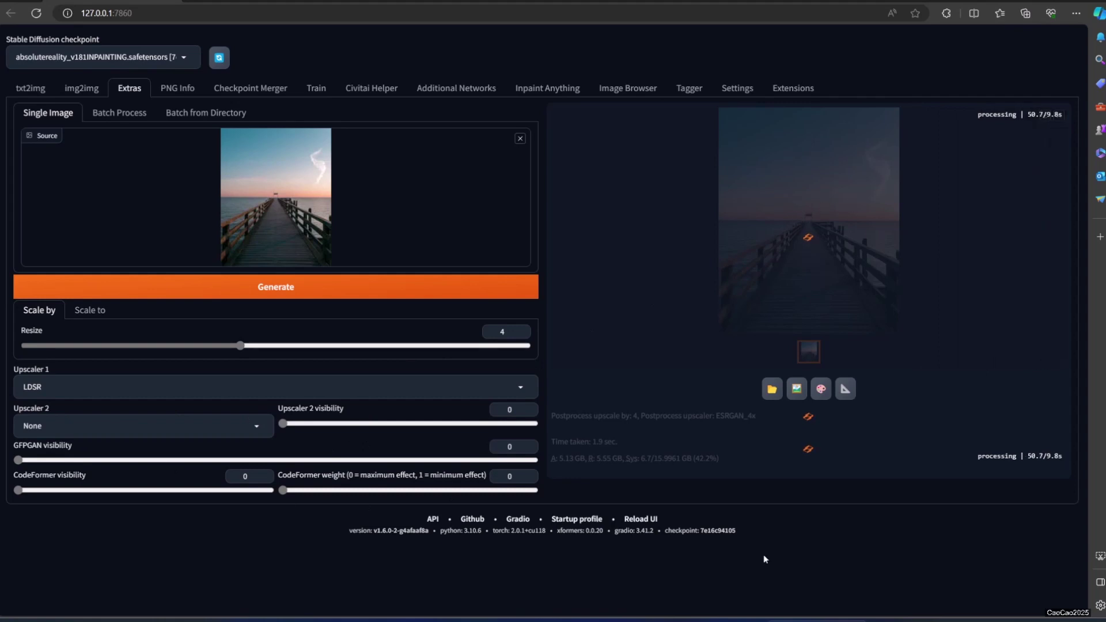
left_click(805, 289)
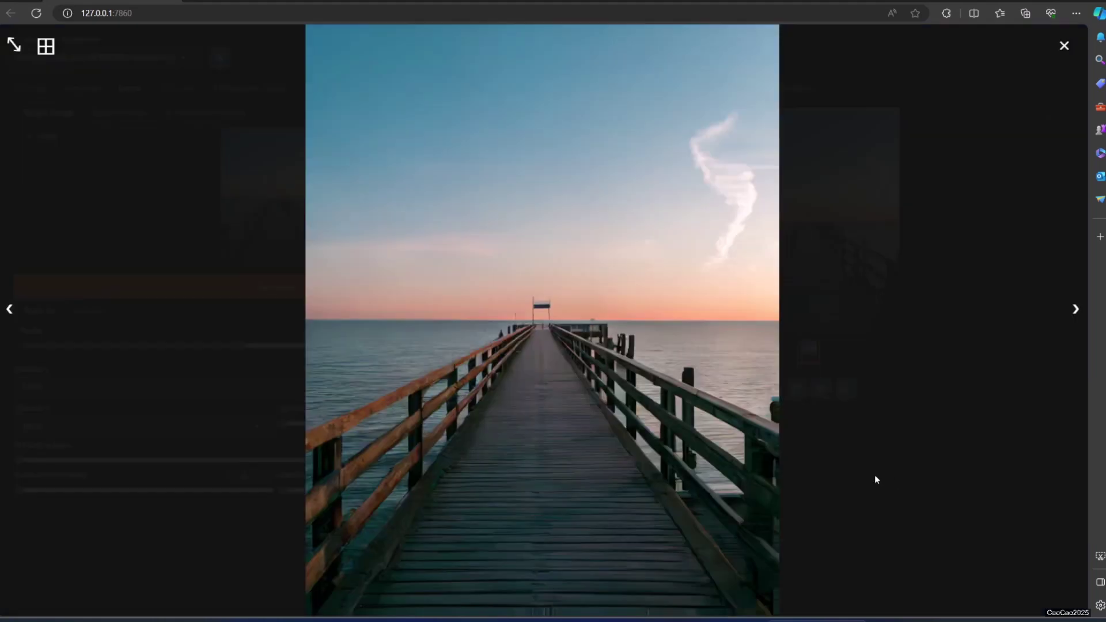
left_click(885, 488)
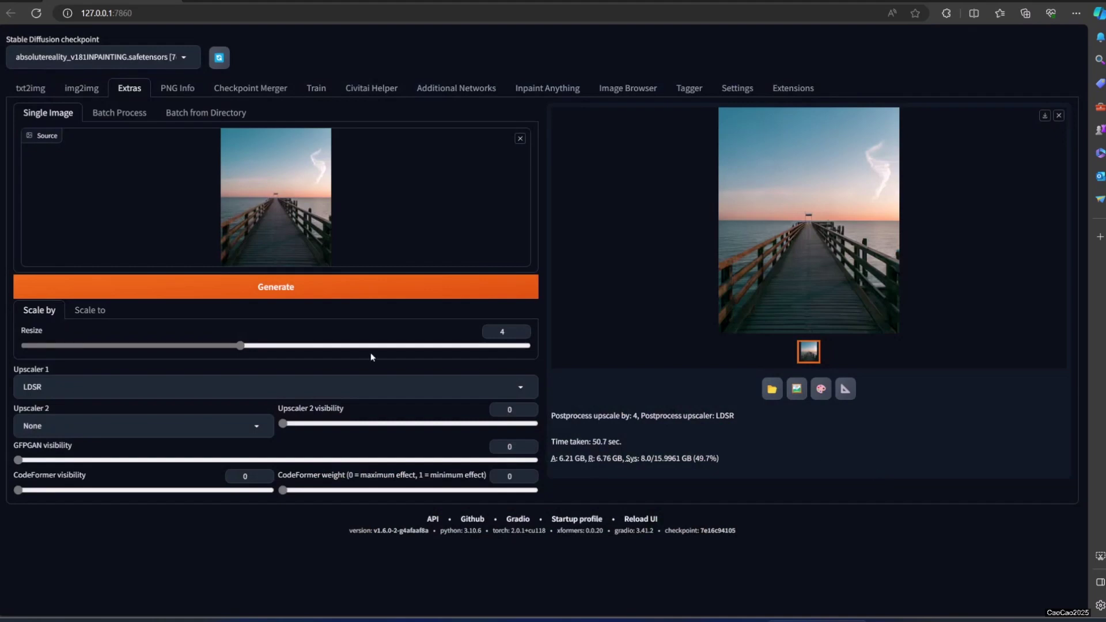
left_click(321, 377)
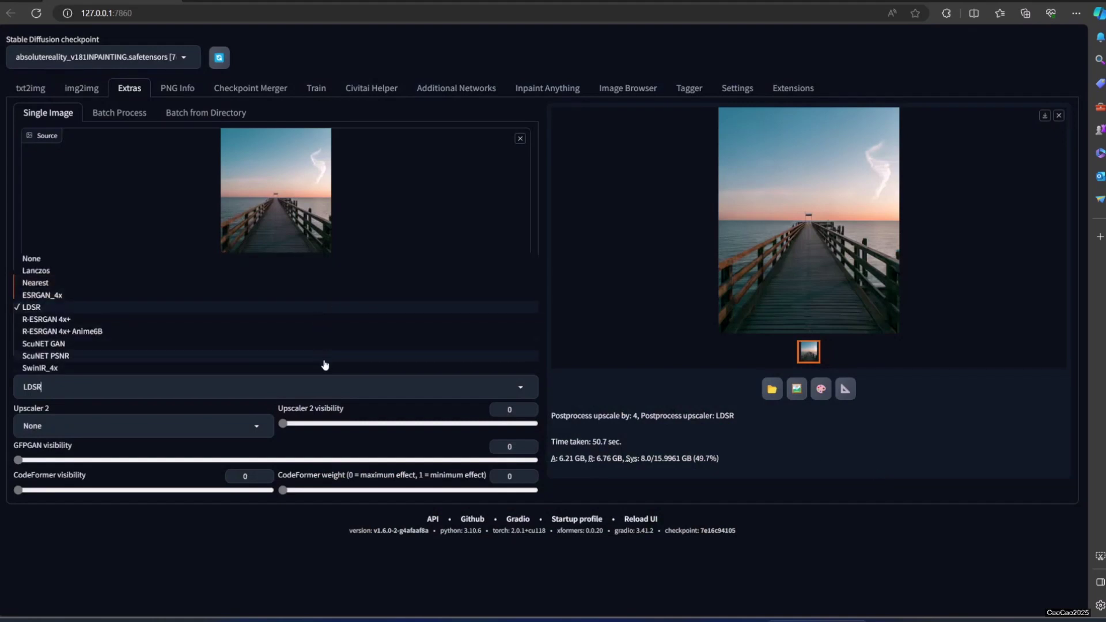
Upscale the pier photo 4x with R-ESRGAN 4x+ and inspect the result full screen
left_click(312, 319)
left_click(339, 285)
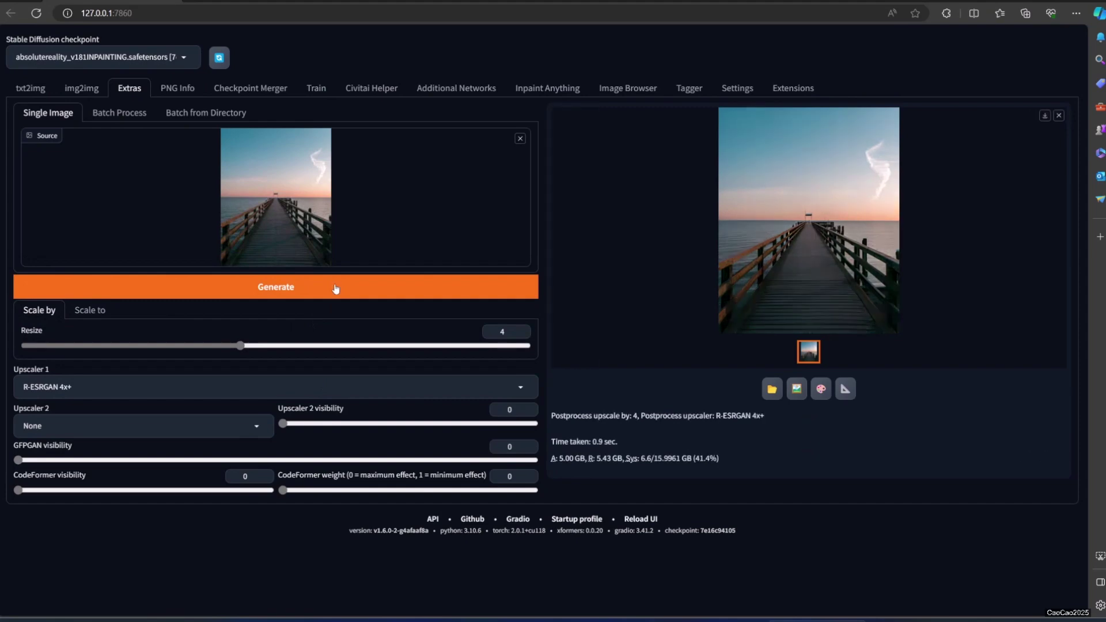
left_click(748, 303)
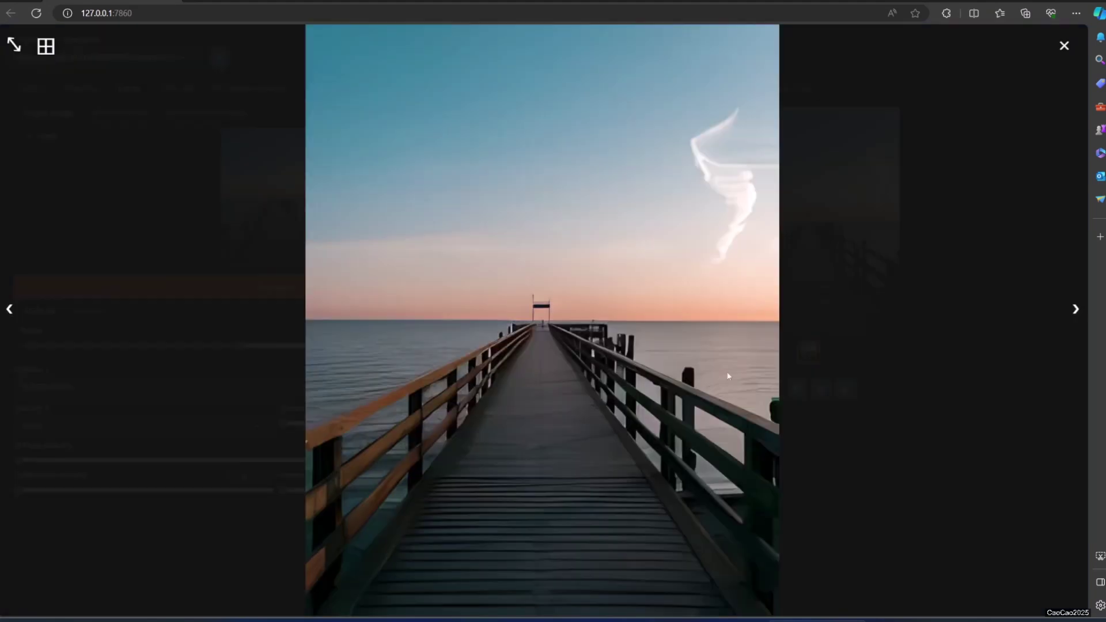
left_click(862, 554)
Upscale the pier photo 4x with R-ESRGAN 4x+ Anime6B
left_click(303, 385)
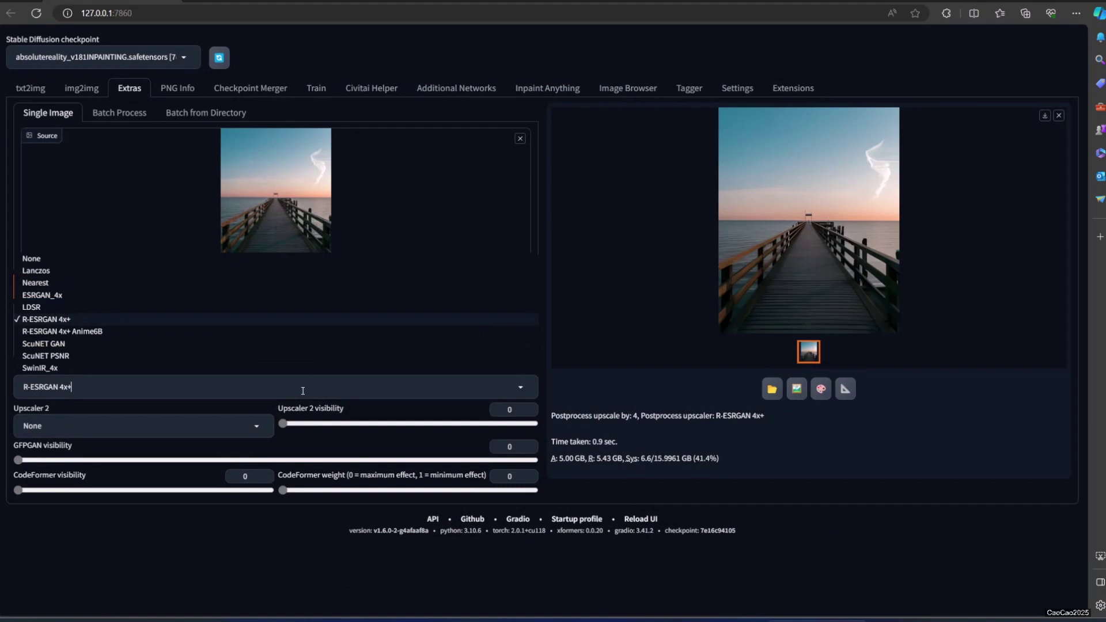
left_click(157, 331)
left_click(217, 291)
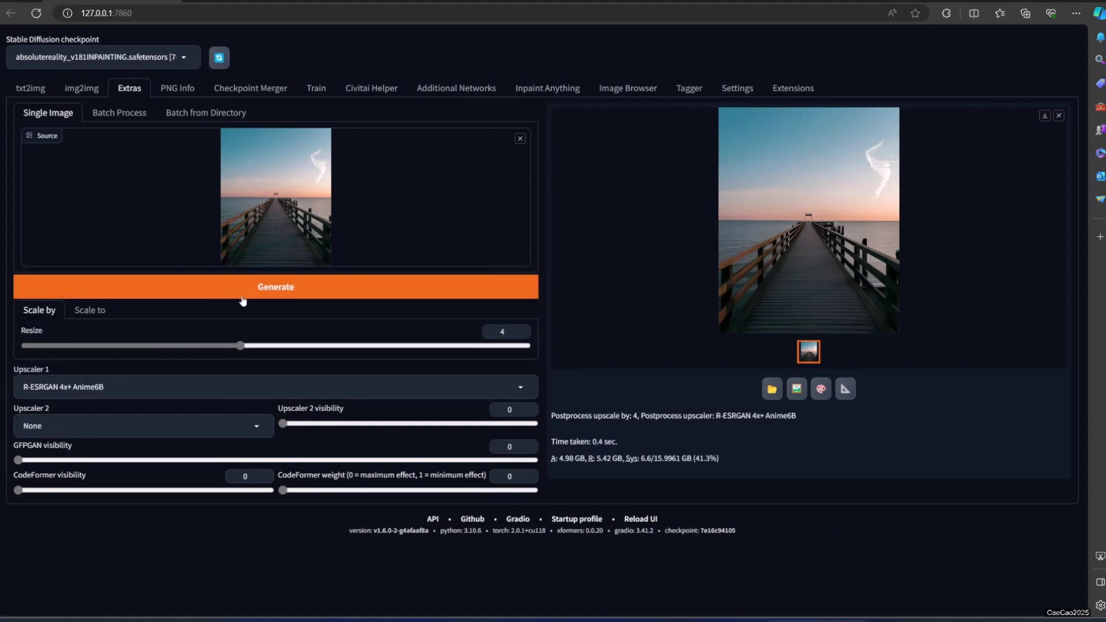
Upscale the pier photo 4x with SwinIR_4x and inspect the result full screen
left_click(212, 386)
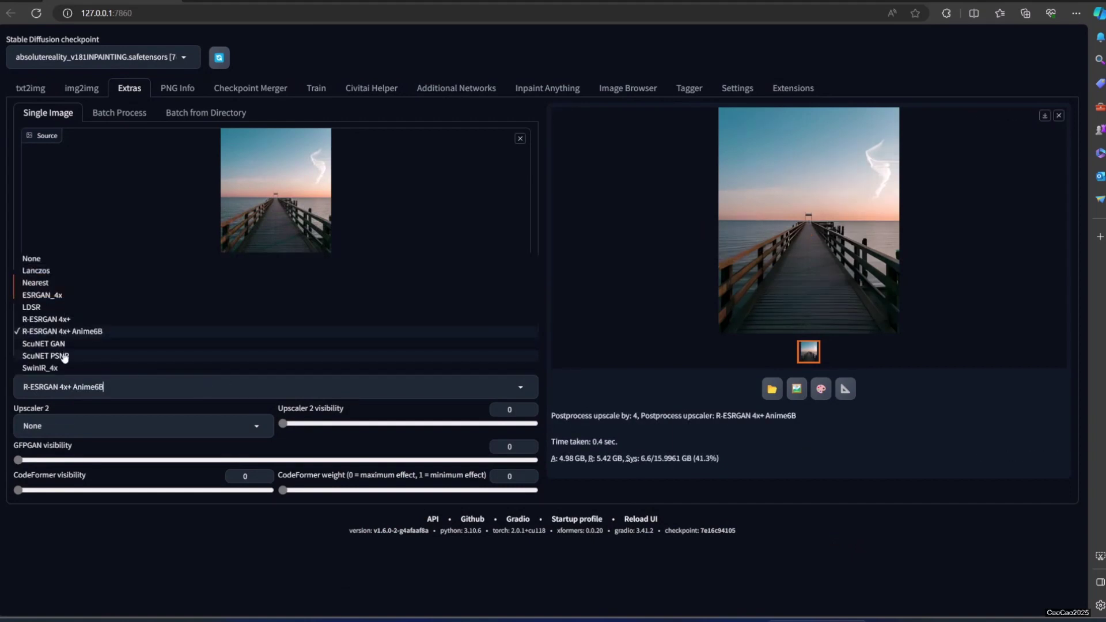
left_click(50, 370)
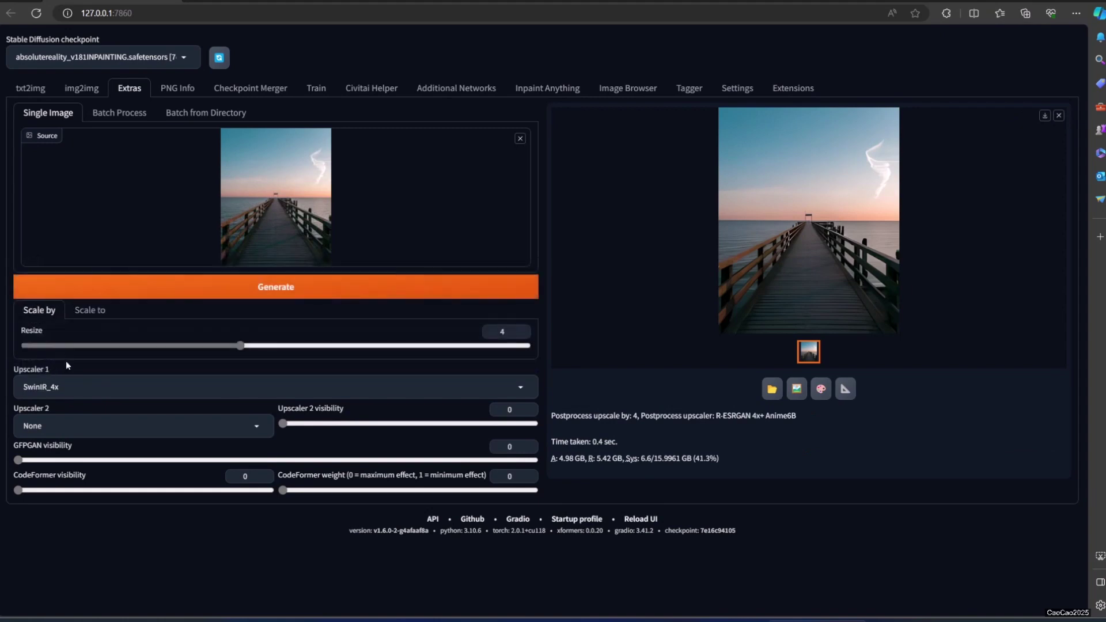
left_click(182, 296)
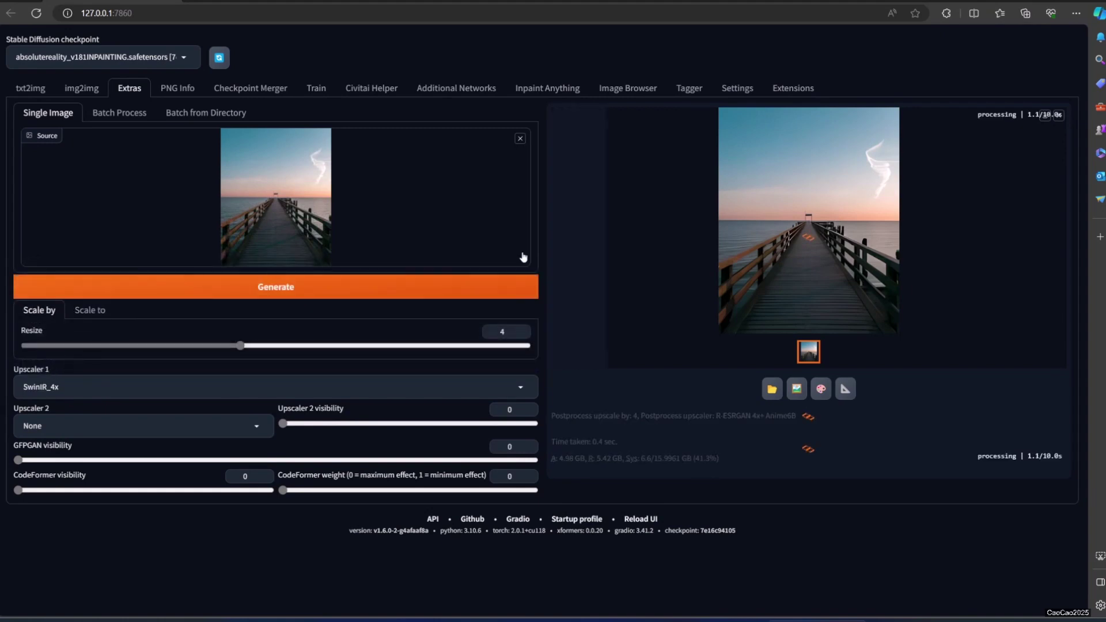
left_click(839, 243)
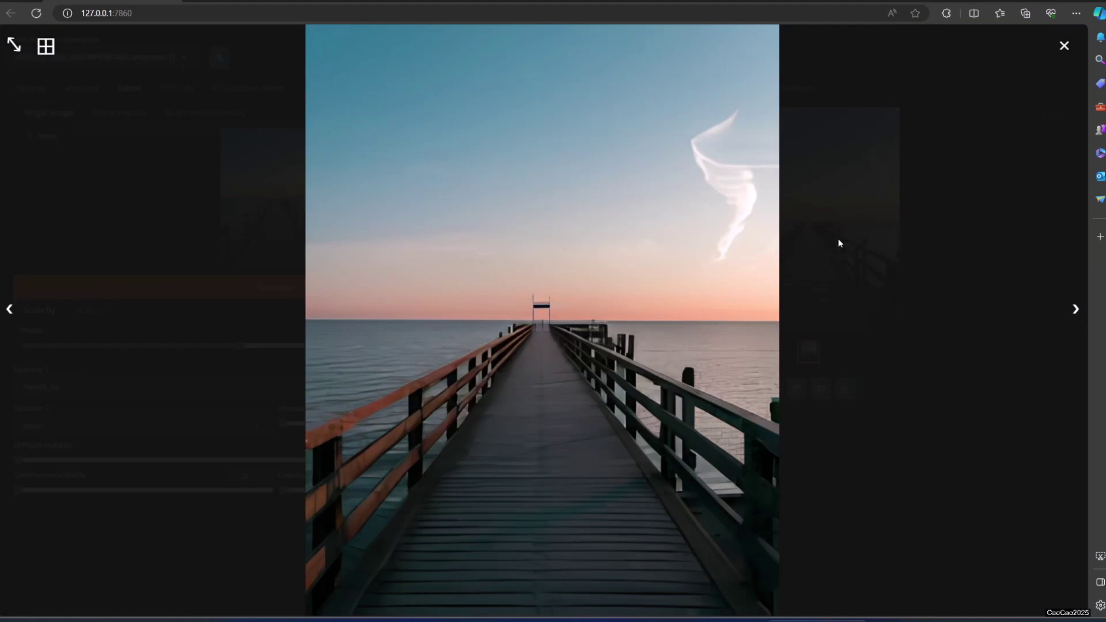
left_click(959, 502)
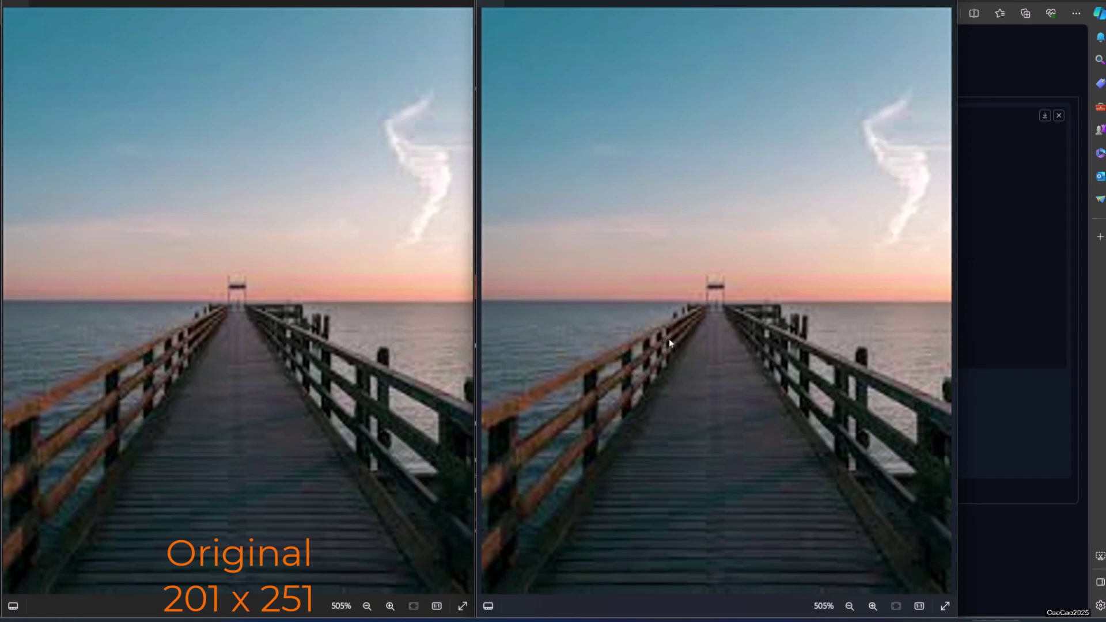
Compare the 201×251 original with the Lanczos, Nearest, ESRGAN, LDSR, R-ESRGAN, ScuNET and SwinIR results
mouse_move(939, 310)
left_click(944, 303)
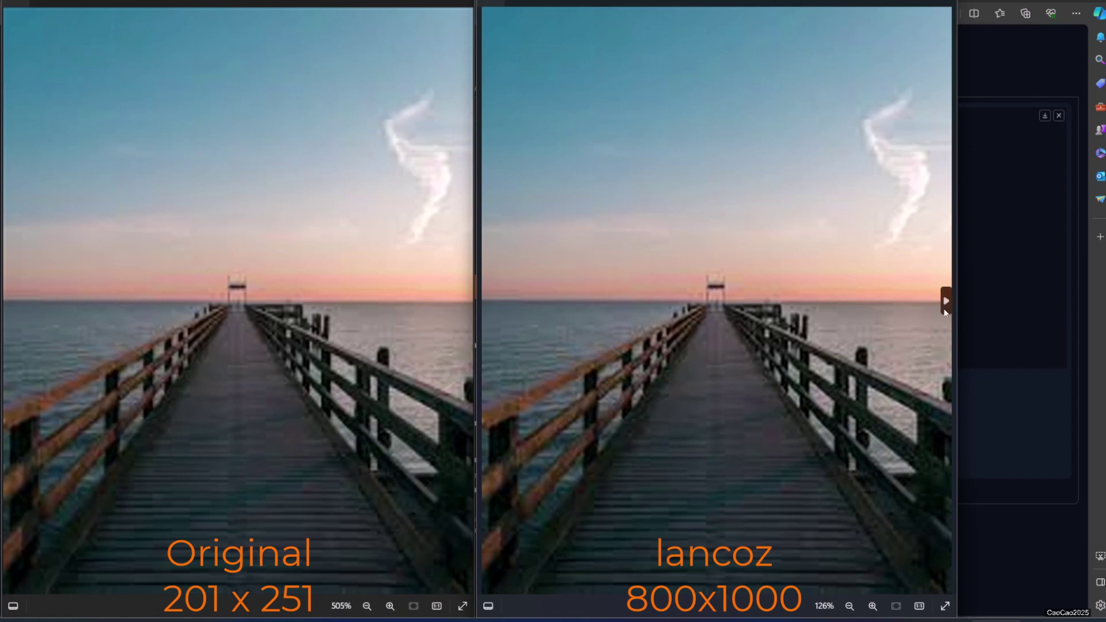
left_click(945, 303)
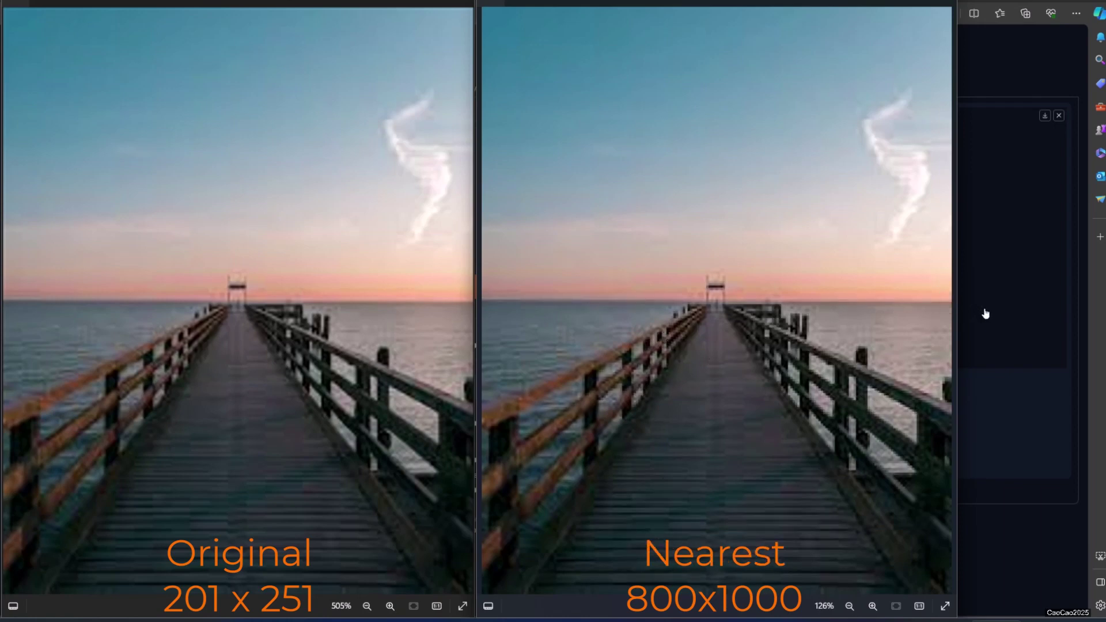
left_click(947, 305)
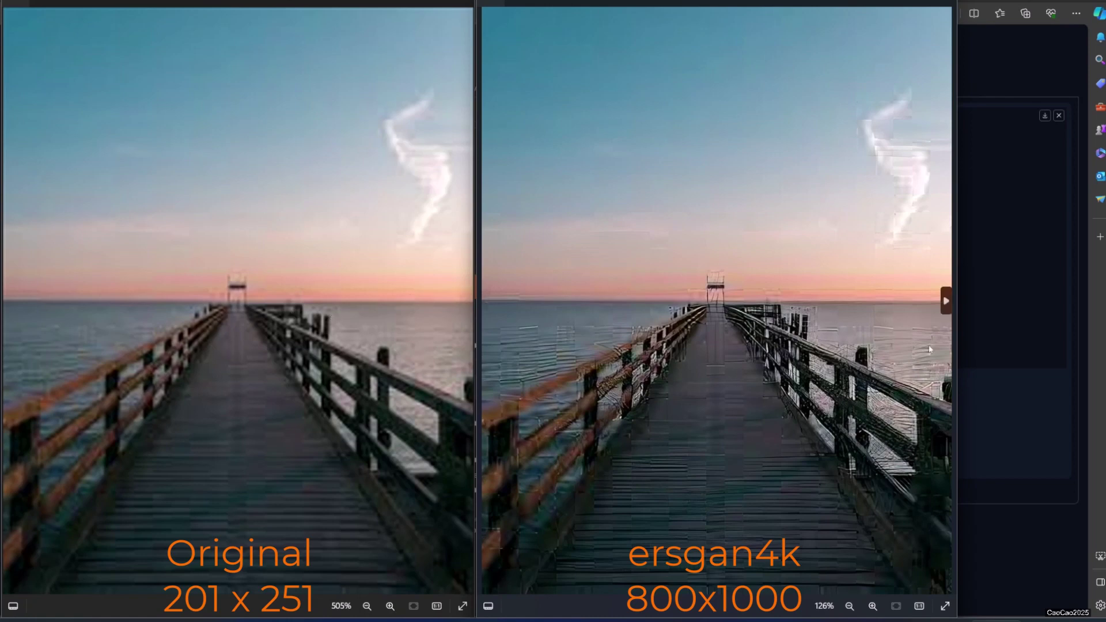
left_click(944, 303)
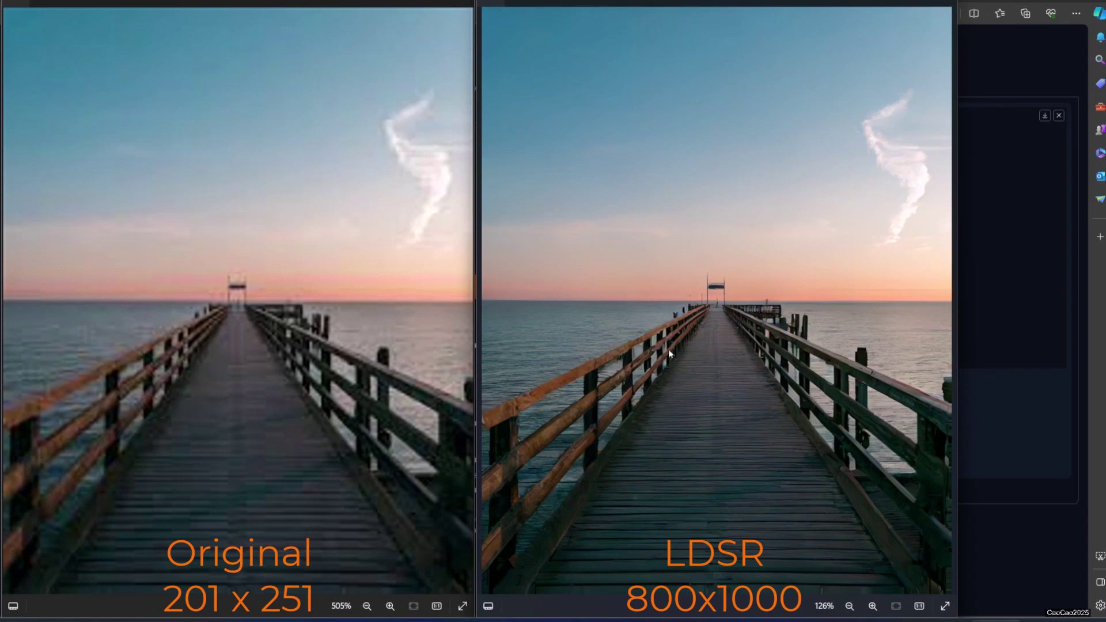
left_click(946, 302)
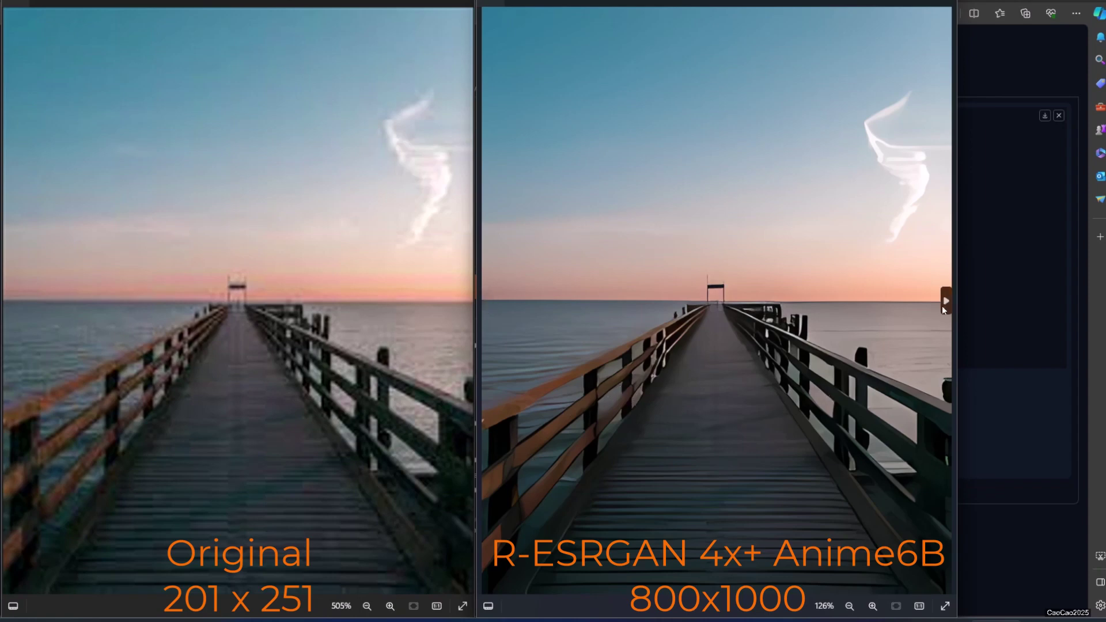
left_click(944, 301)
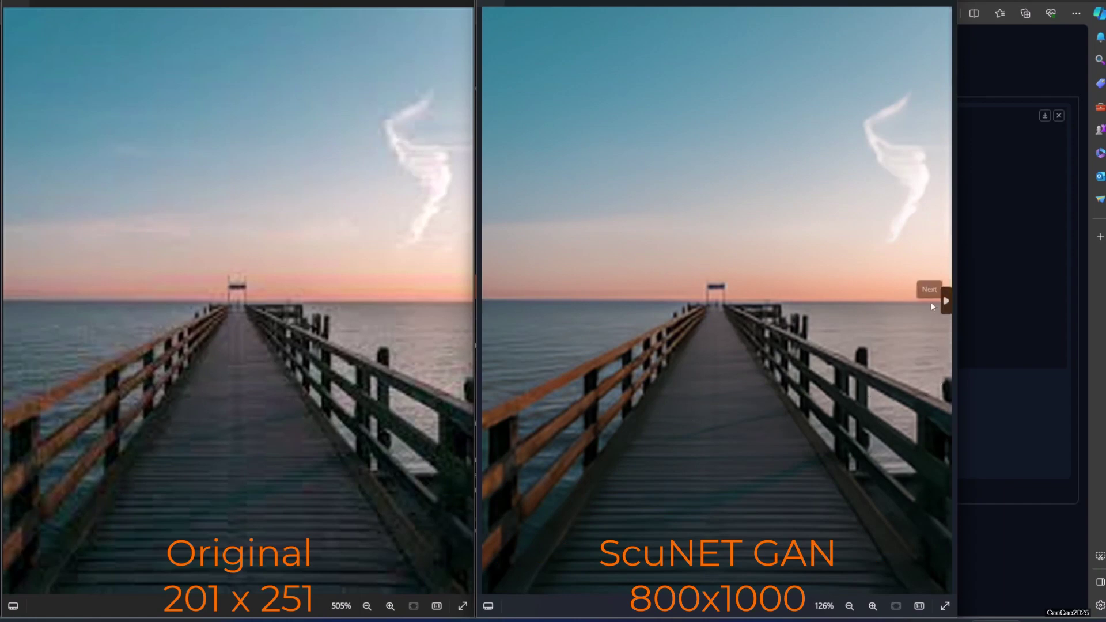
left_click(945, 301)
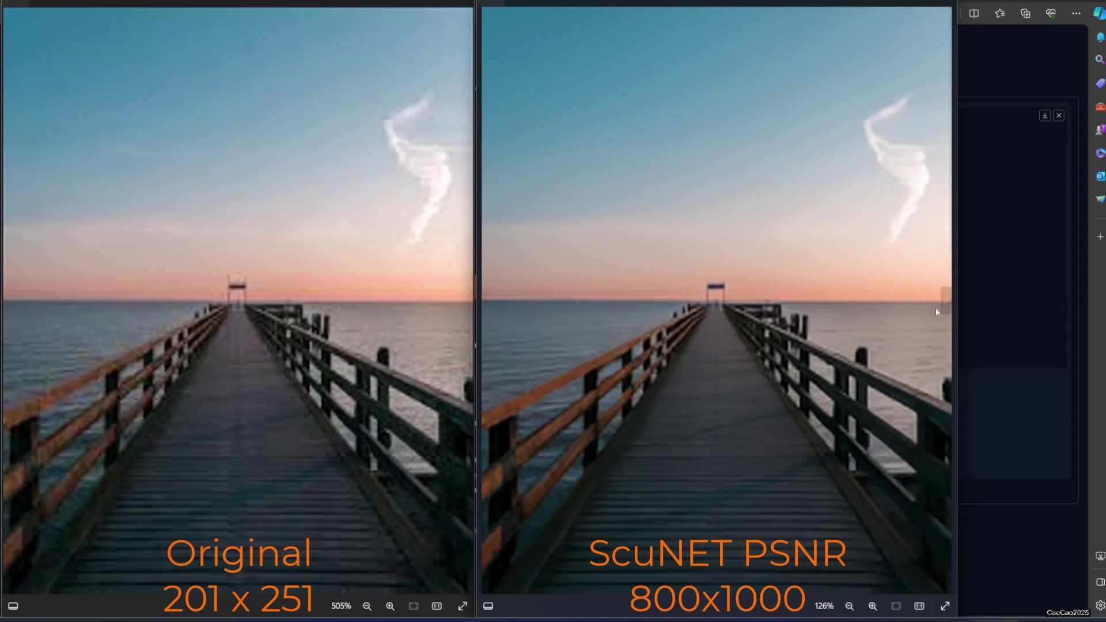
mouse_move(941, 309)
left_click(945, 301)
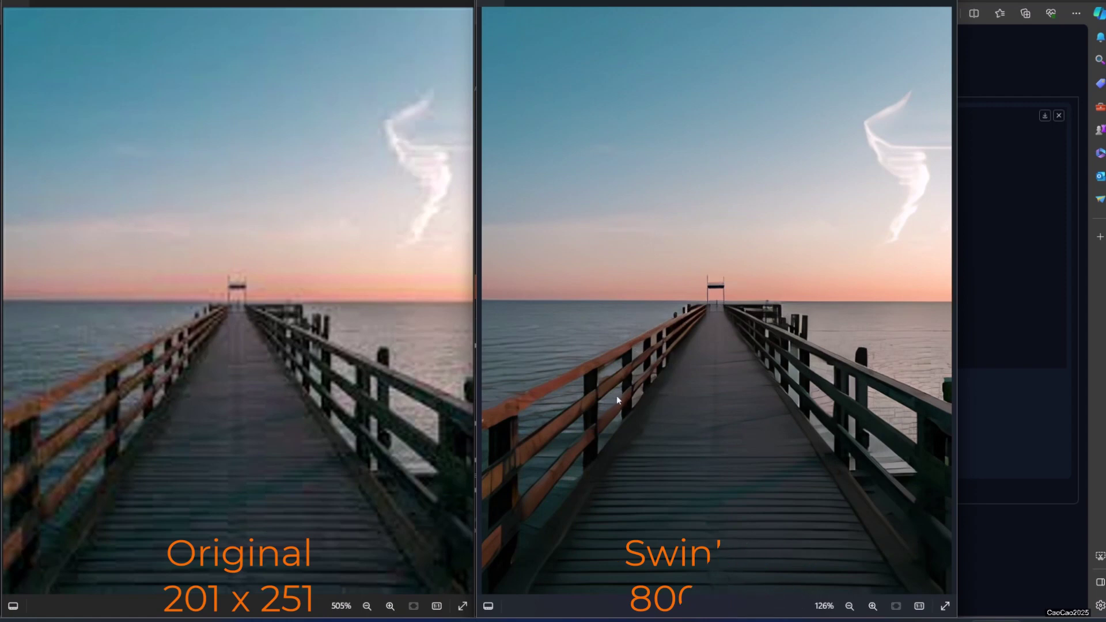
left_click(489, 302)
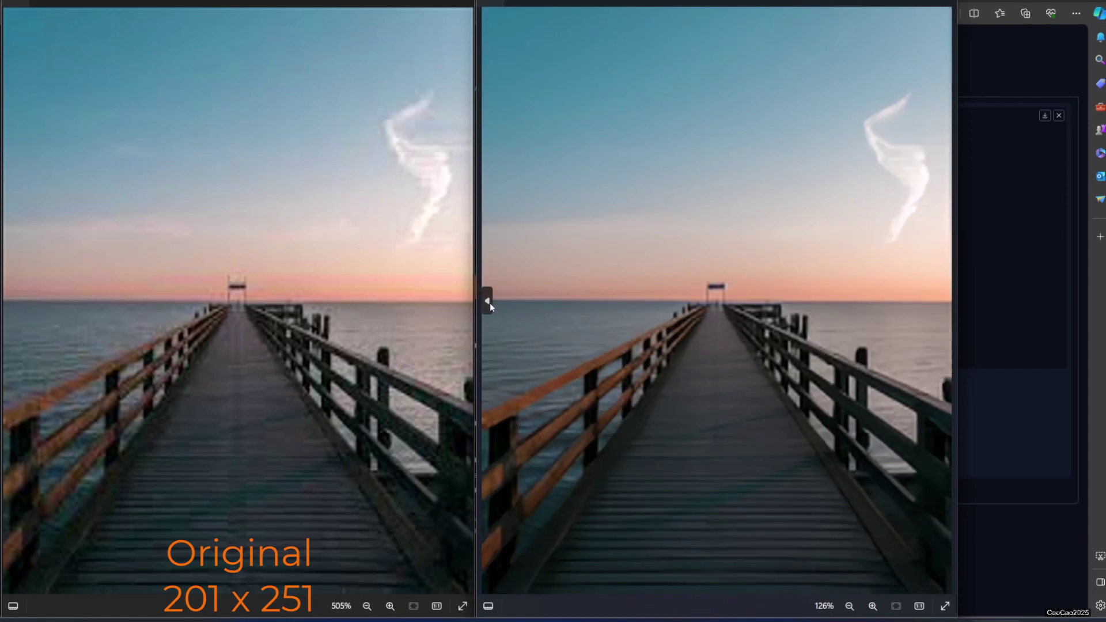
left_click(490, 303)
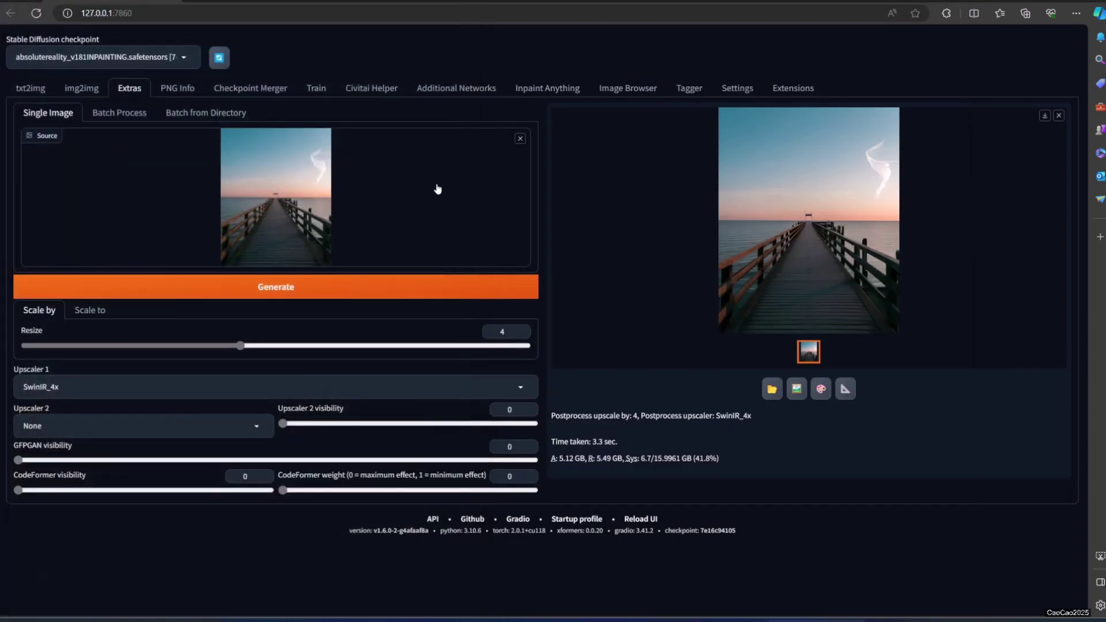
Replace the pier photo with the woman's portrait and upscale it 4x with Lanczos
left_click(519, 139)
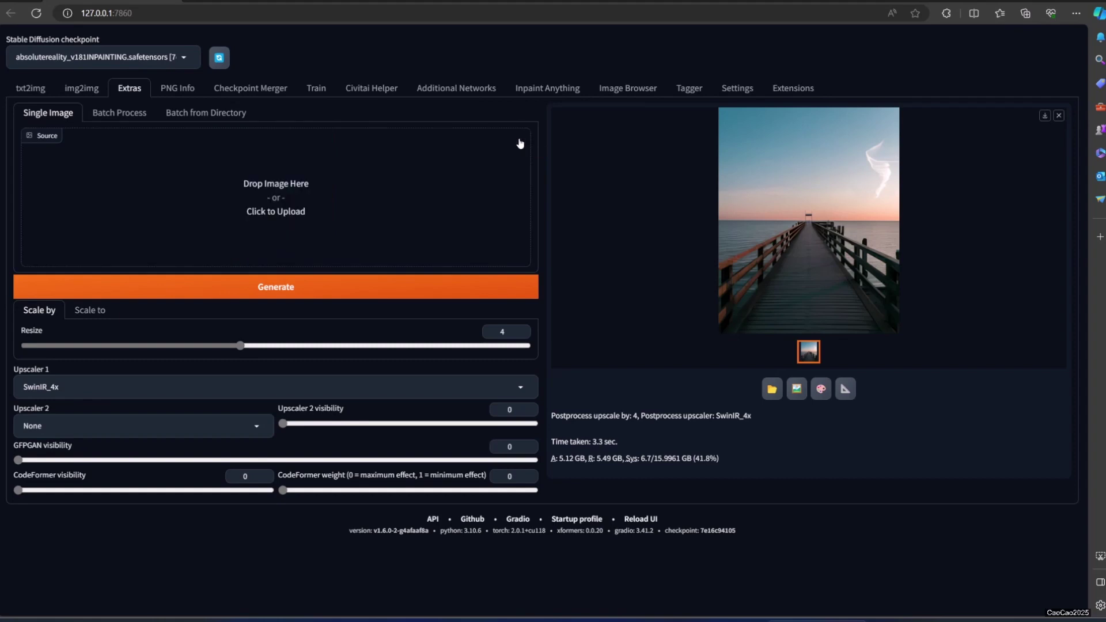
left_click(299, 387)
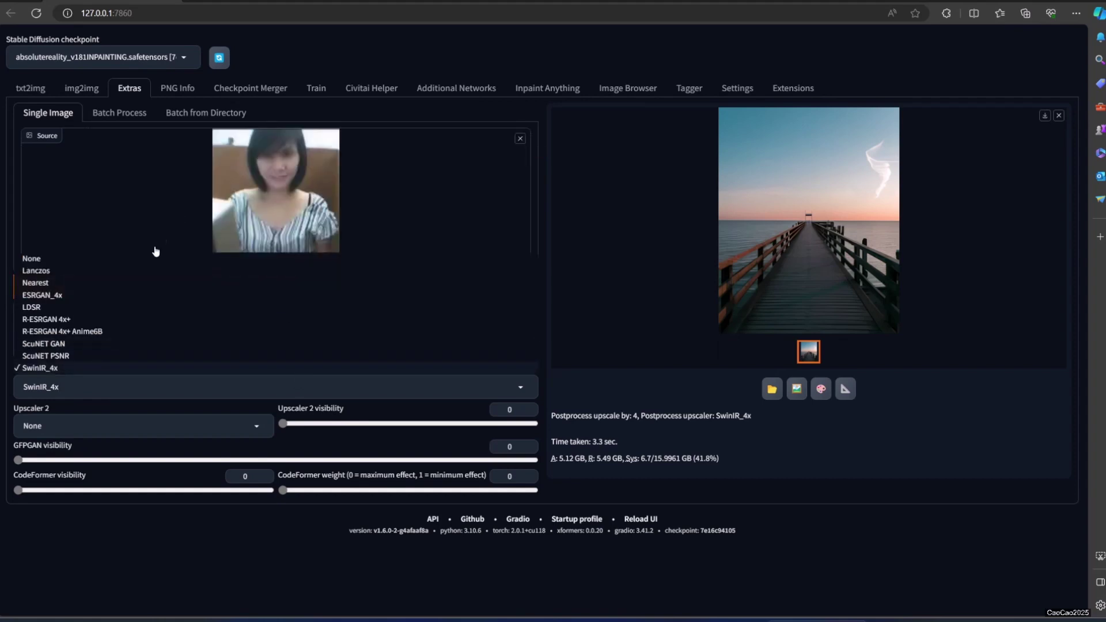
left_click(156, 271)
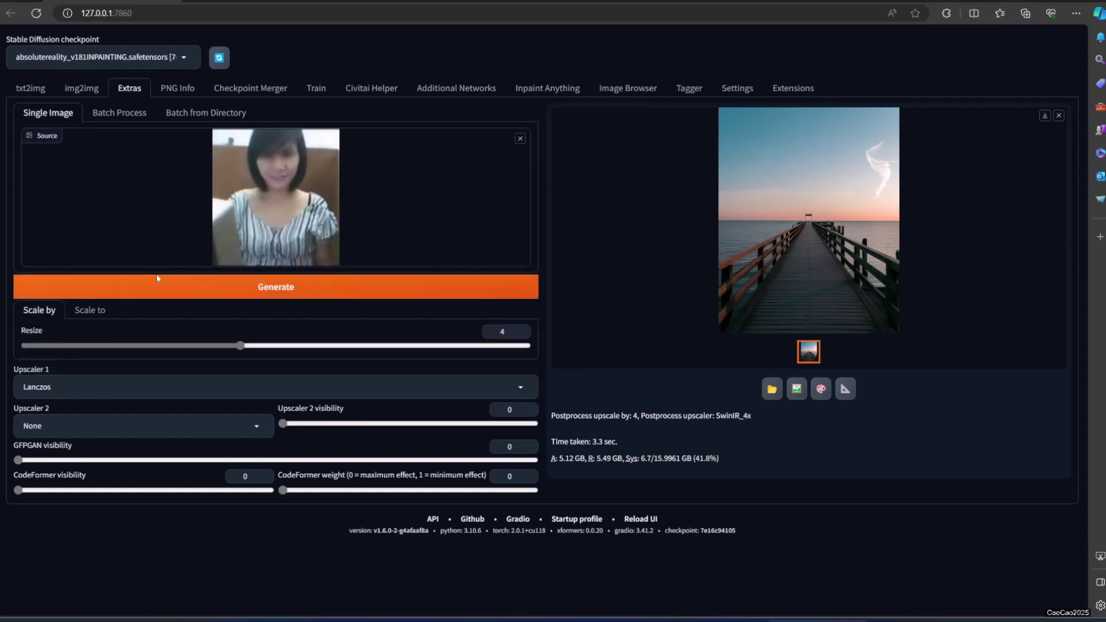
left_click(196, 290)
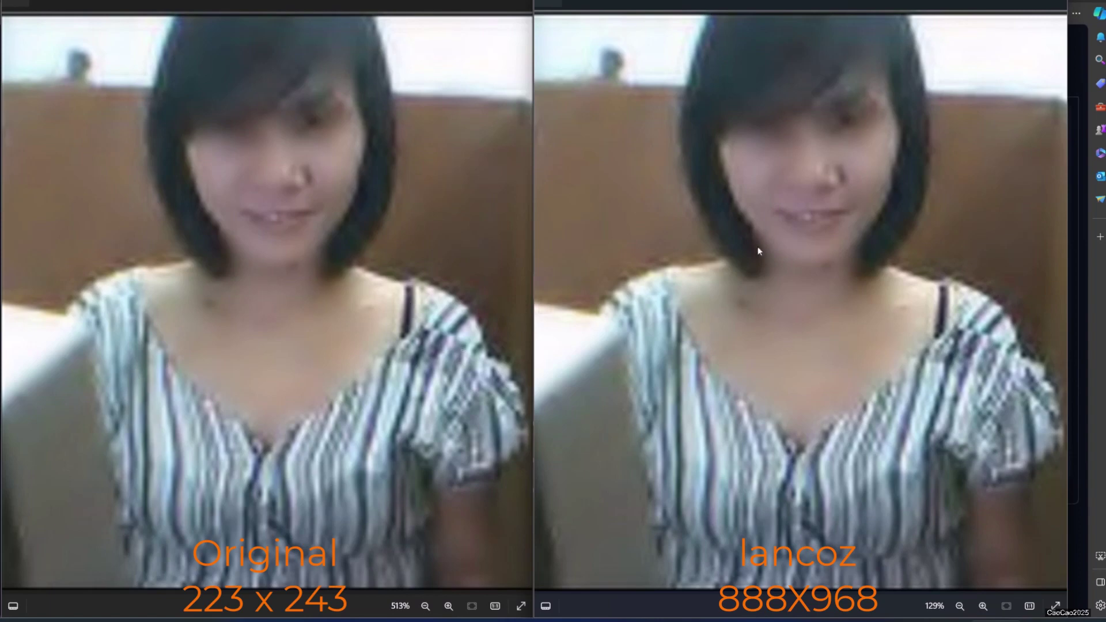
Compare the 223×243 portrait with the Nearest, ersgan4k, LDSR, R-ESRGAN 4x+, Anime6B and SwinIR_4x results
mouse_move(994, 300)
left_click(1057, 301)
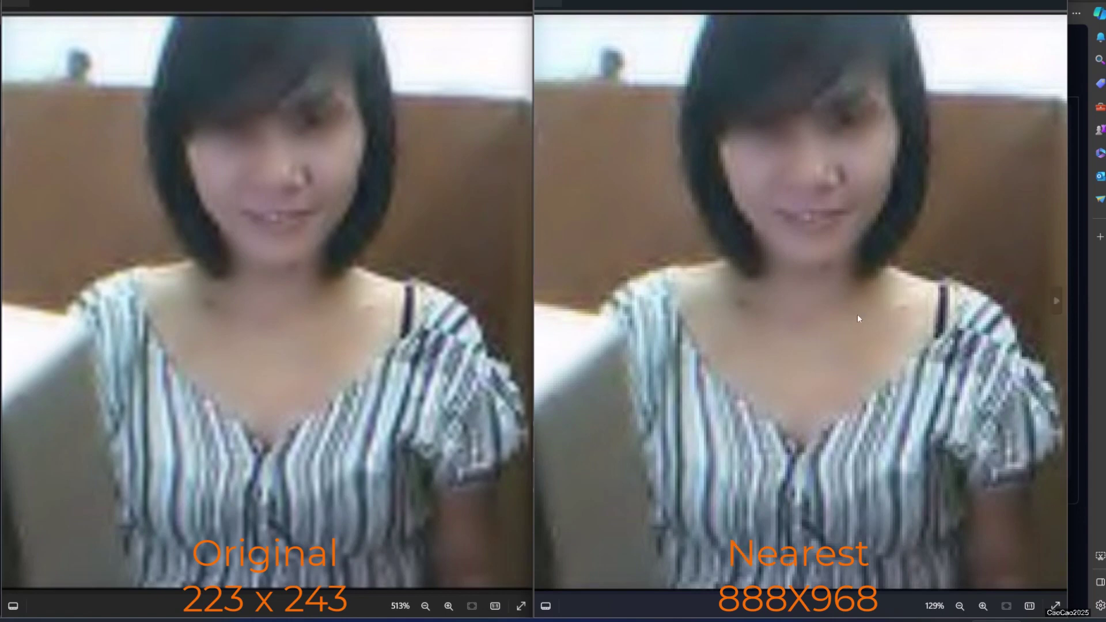
left_click(1060, 298)
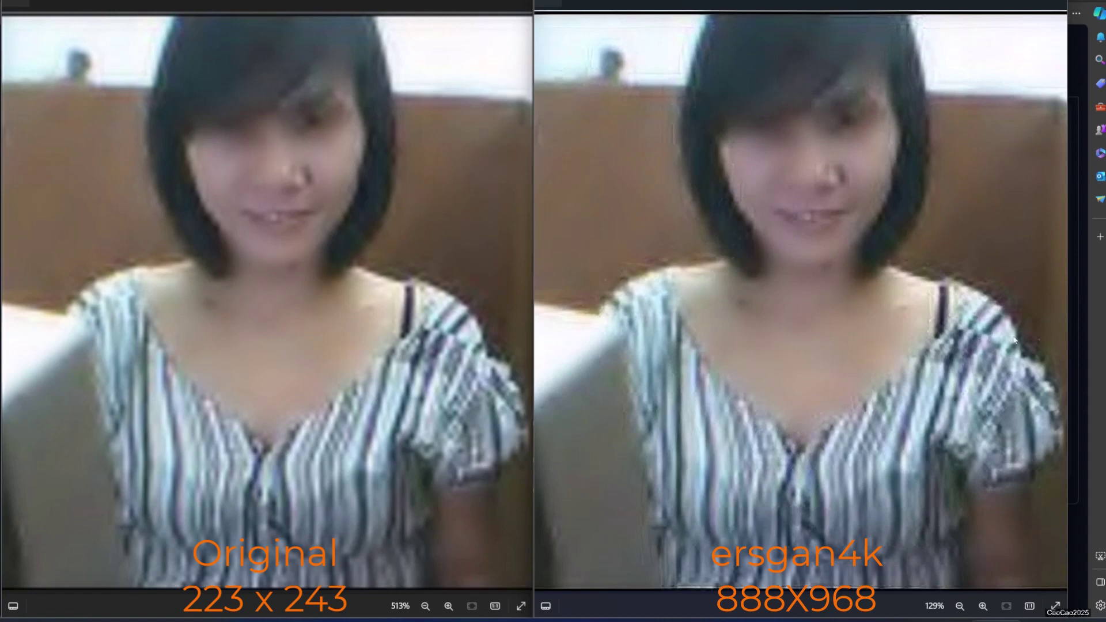
left_click(1059, 301)
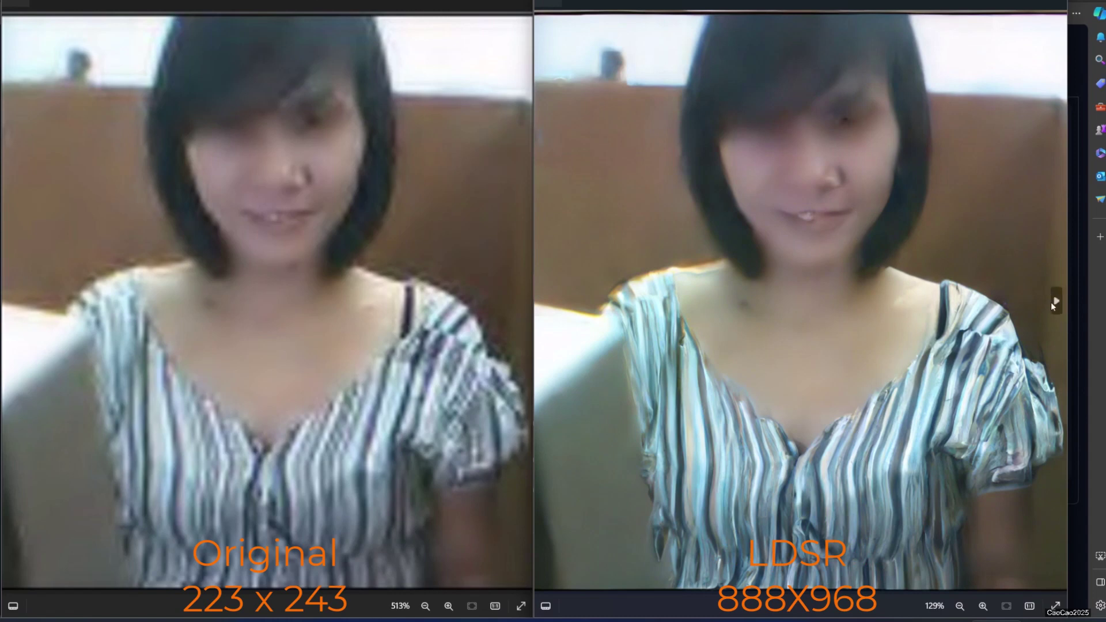
left_click(1058, 302)
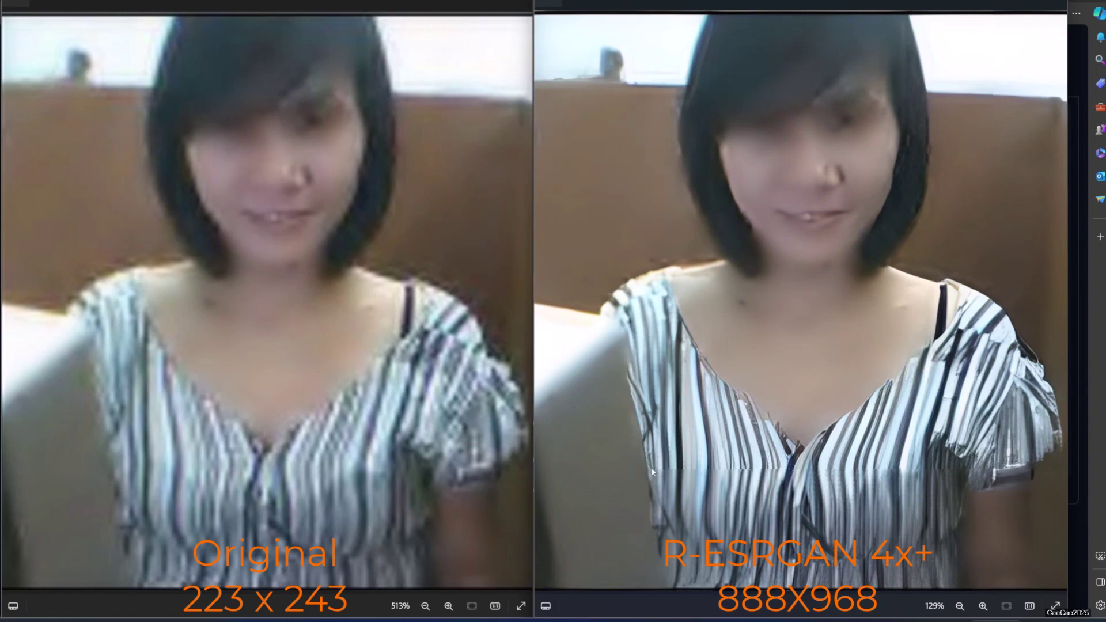
mouse_move(1050, 303)
left_click(1076, 309)
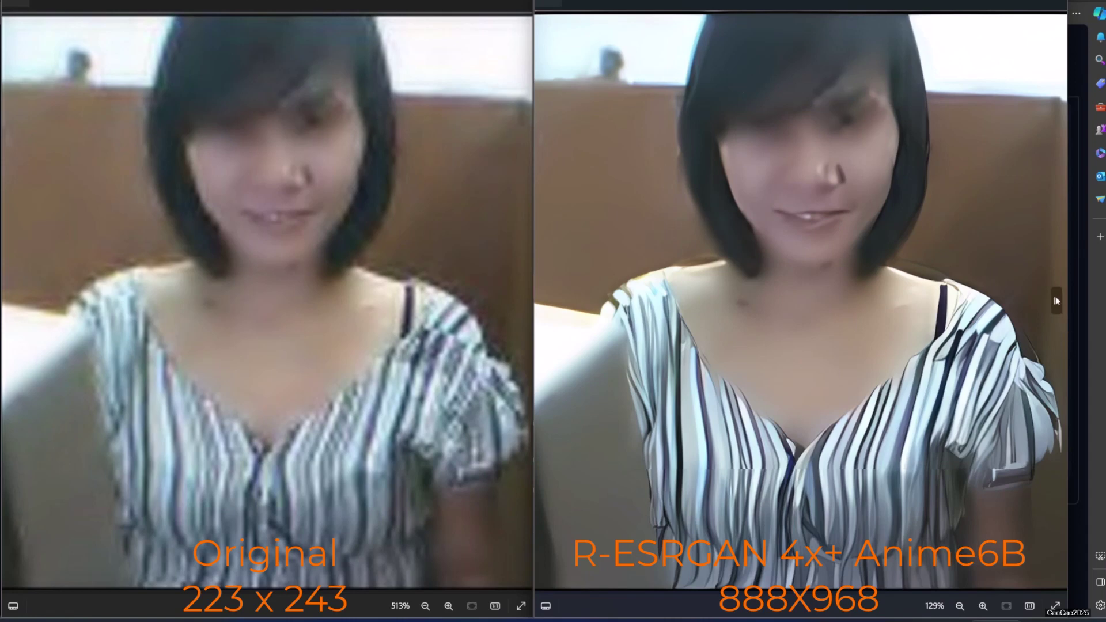
left_click(1057, 302)
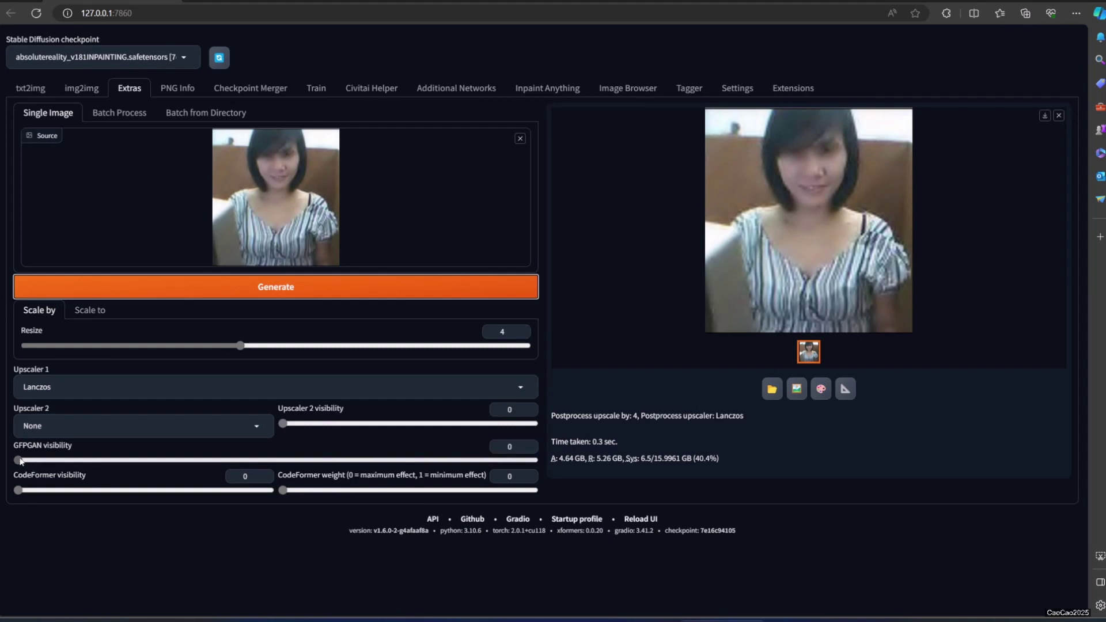
Apply GFPGAN 0.4 and CodeFormer 0.7 at weight 0.708, then run the 4x upscale
left_click_drag(20, 460, 224, 465)
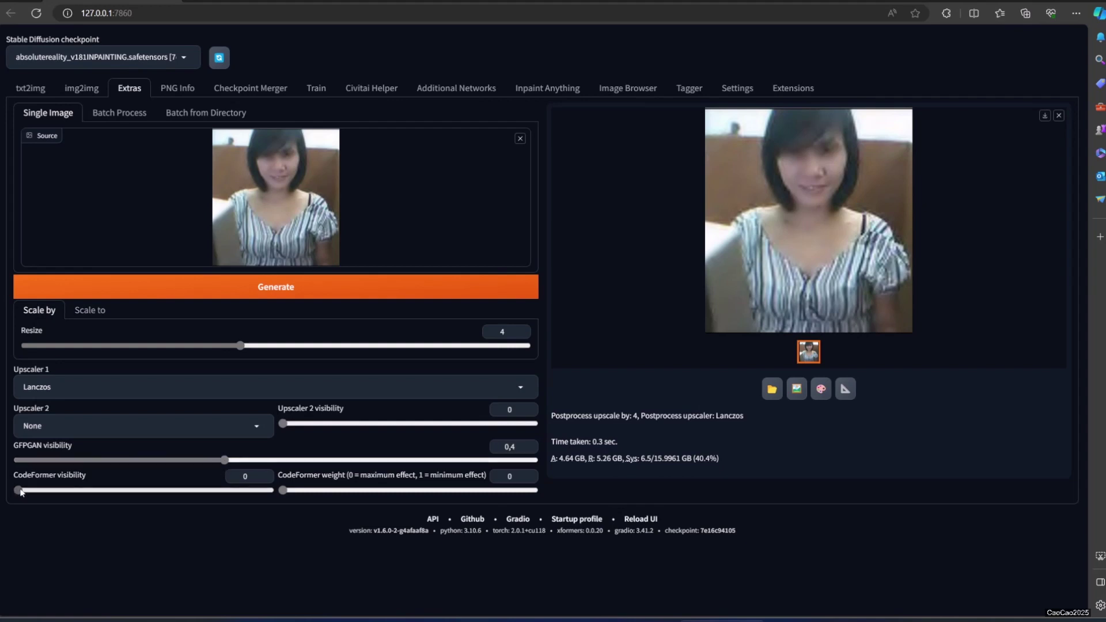
left_click_drag(19, 492, 194, 493)
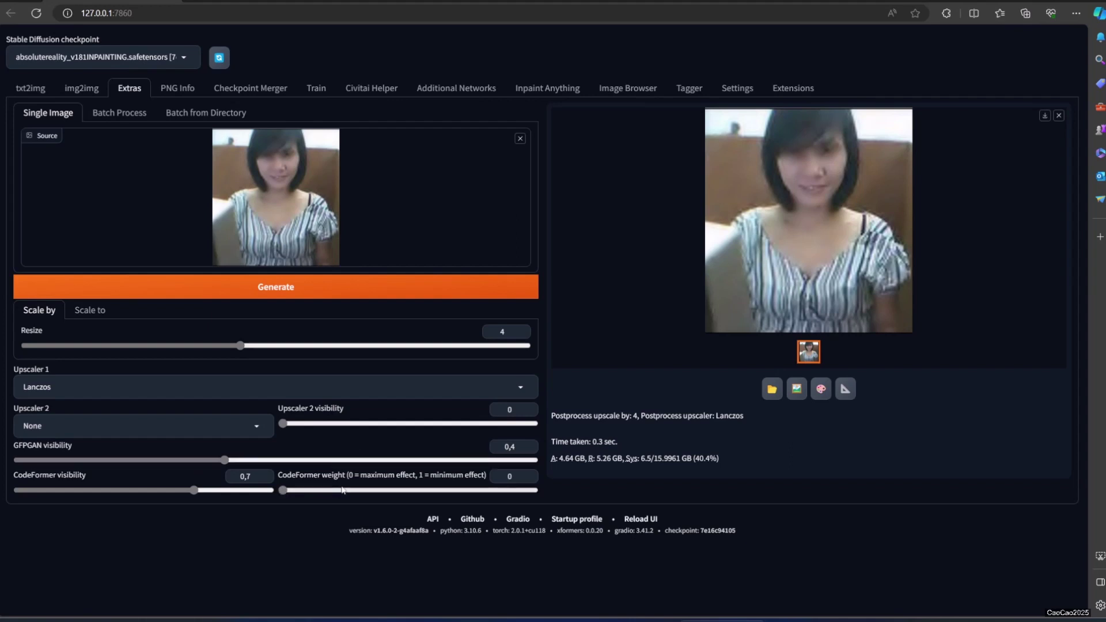
left_click(285, 491)
left_click_drag(284, 491, 281, 491)
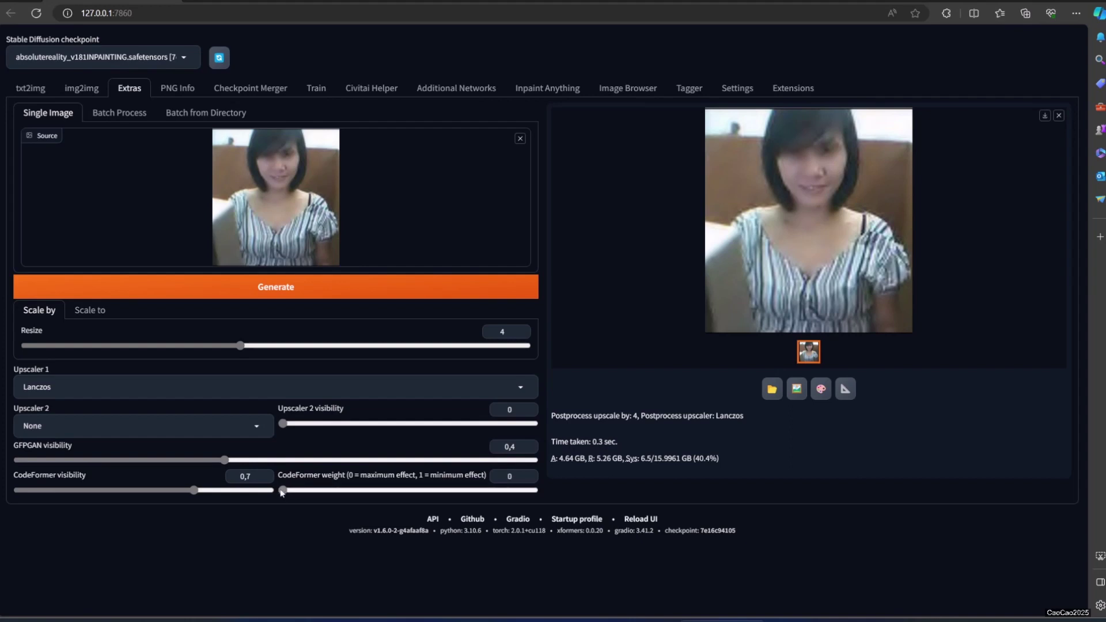
mouse_move(281, 491)
left_mouse_down()
mouse_move(510, 489)
mouse_move(586, 474)
left_mouse_up()
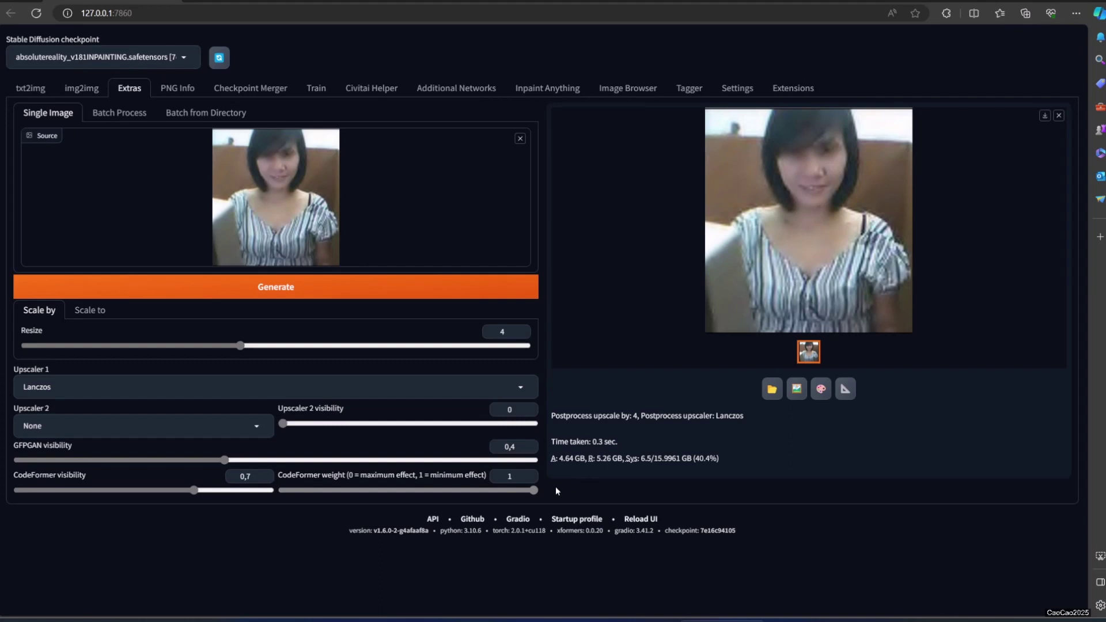
mouse_move(535, 490)
left_mouse_down()
mouse_move(319, 495)
mouse_move(461, 491)
left_mouse_up()
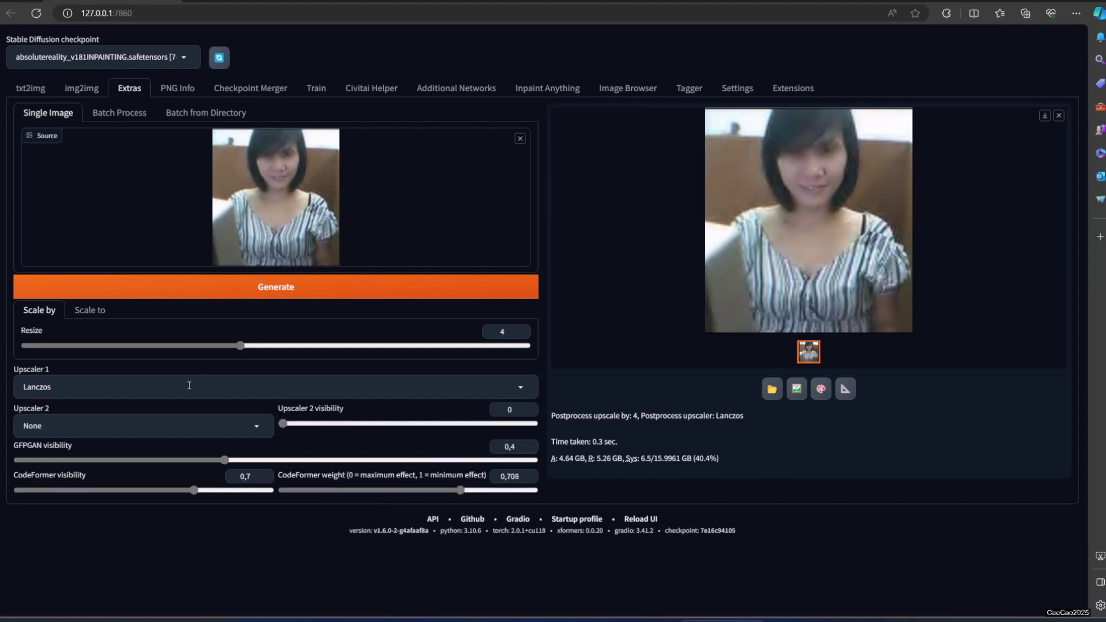
left_click(218, 295)
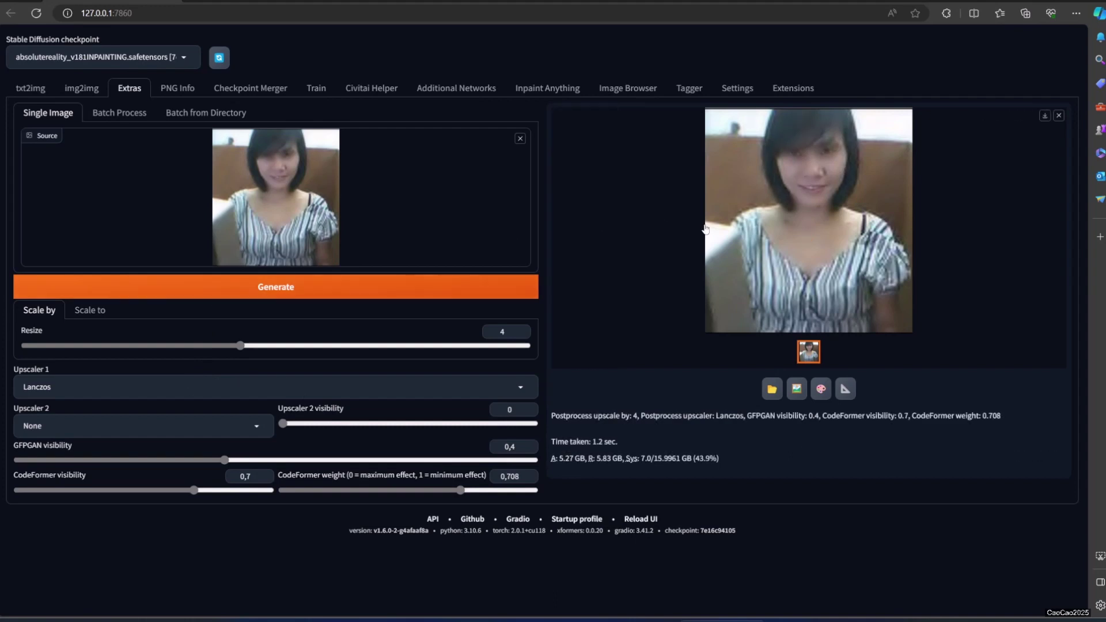
Open the face-restored 4x Lanczos portrait at full size
left_click(749, 189)
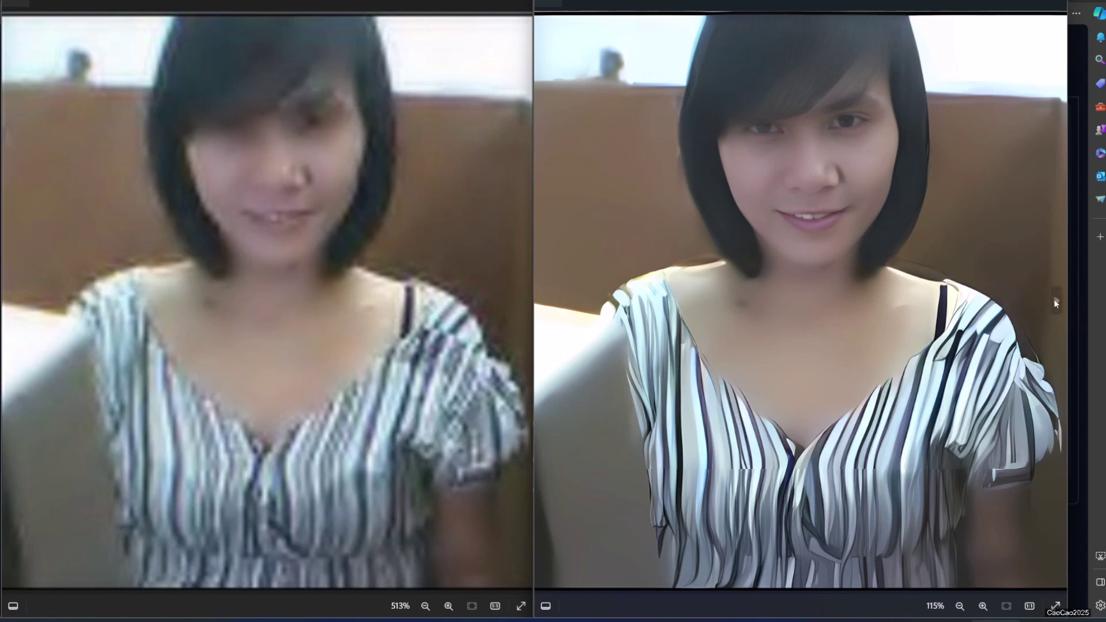
Advance the striped-shirt portrait to the LDSR 888x968 result with GFPGAN and CodeFormer restoration
mouse_move(554, 300)
left_click(545, 301)
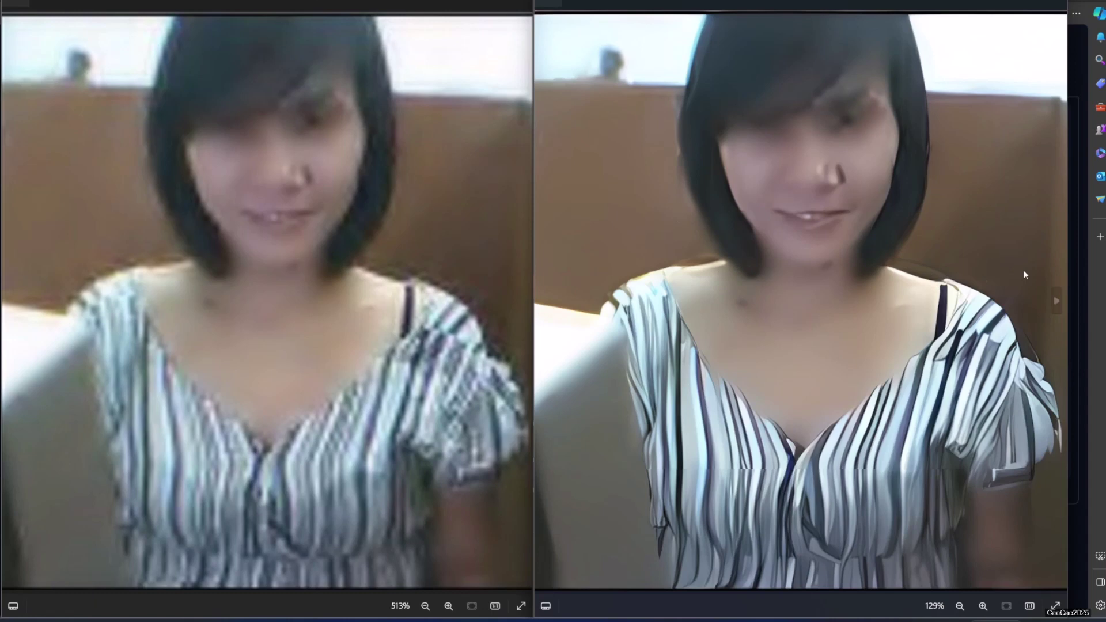
left_click(1054, 301)
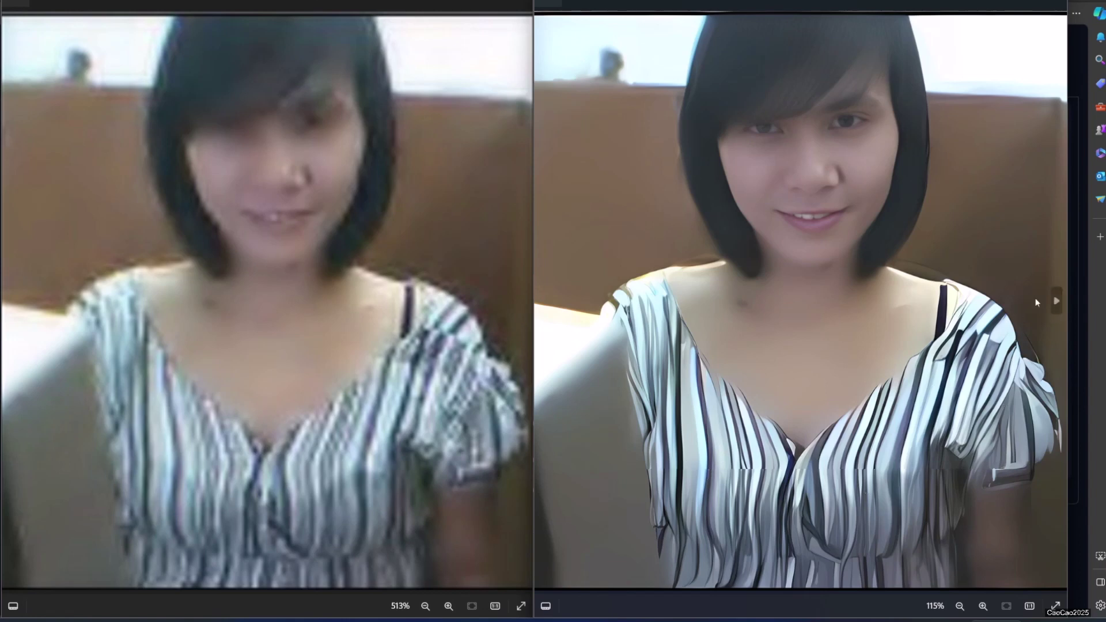
left_click(1052, 308)
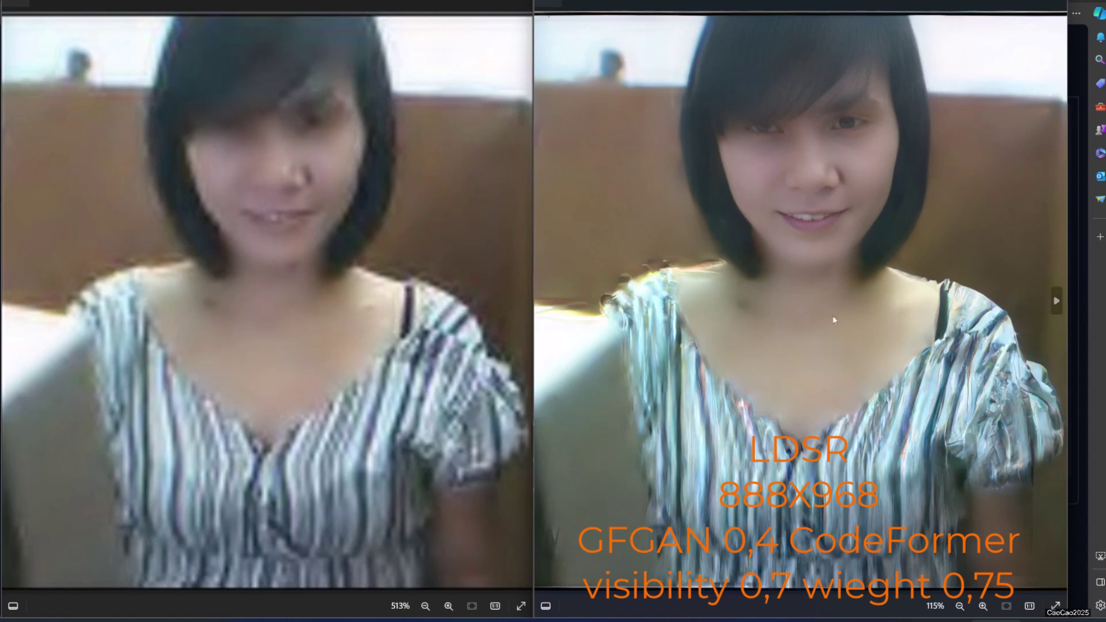
left_click(544, 300)
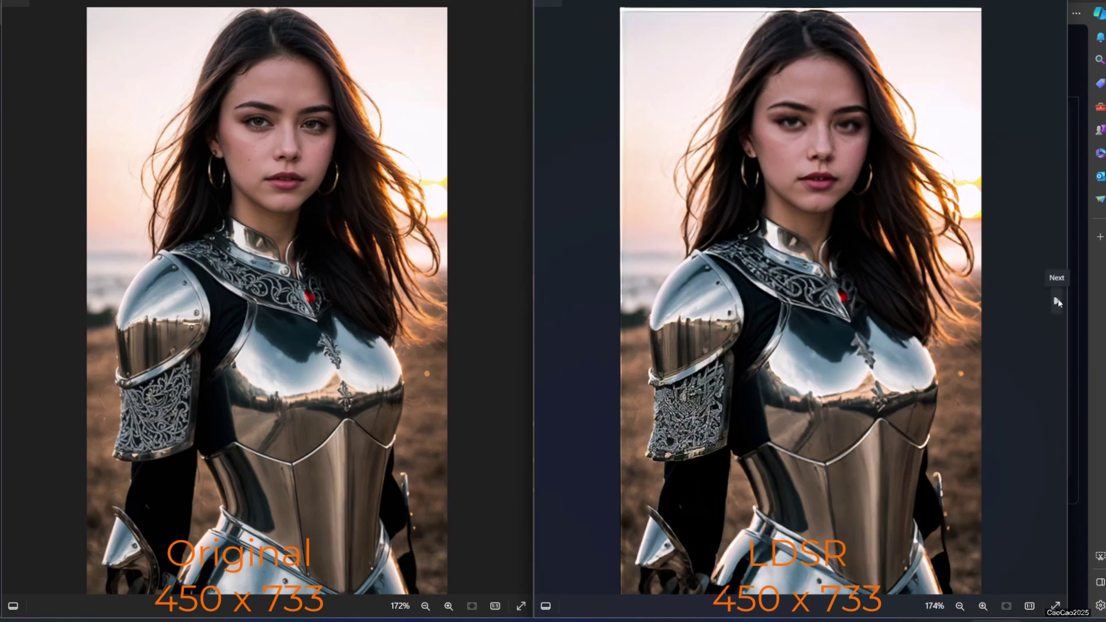
Cycle the armoured portrait through LDSR, R-ESRGAN 4x+, Anime6B, SwinIR_4x and face-restored LDSR
left_click(1057, 301)
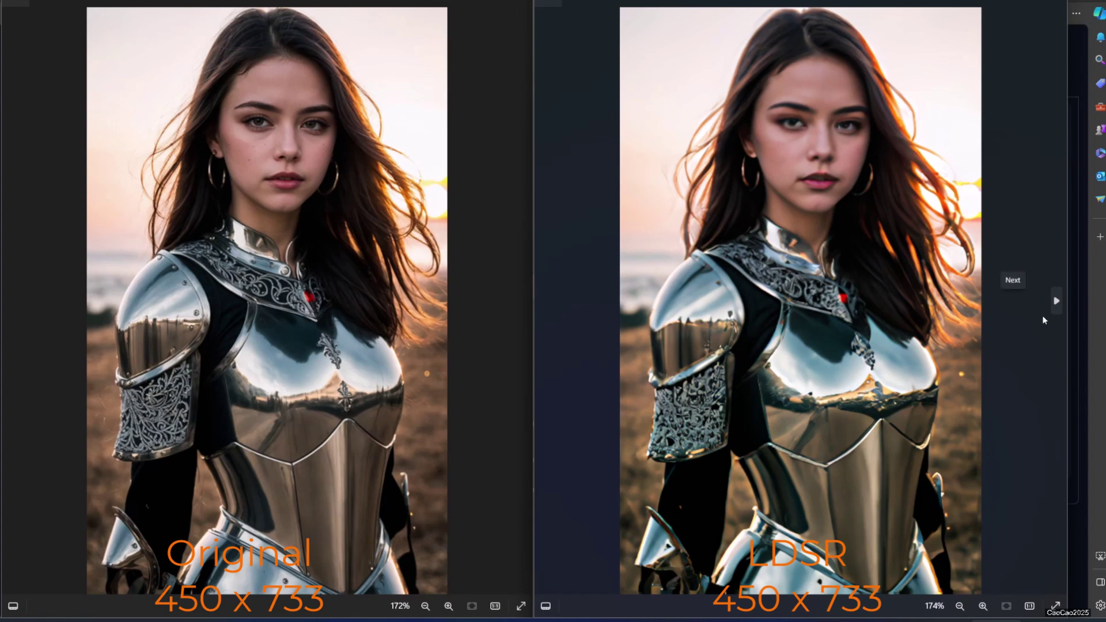
left_click(1057, 303)
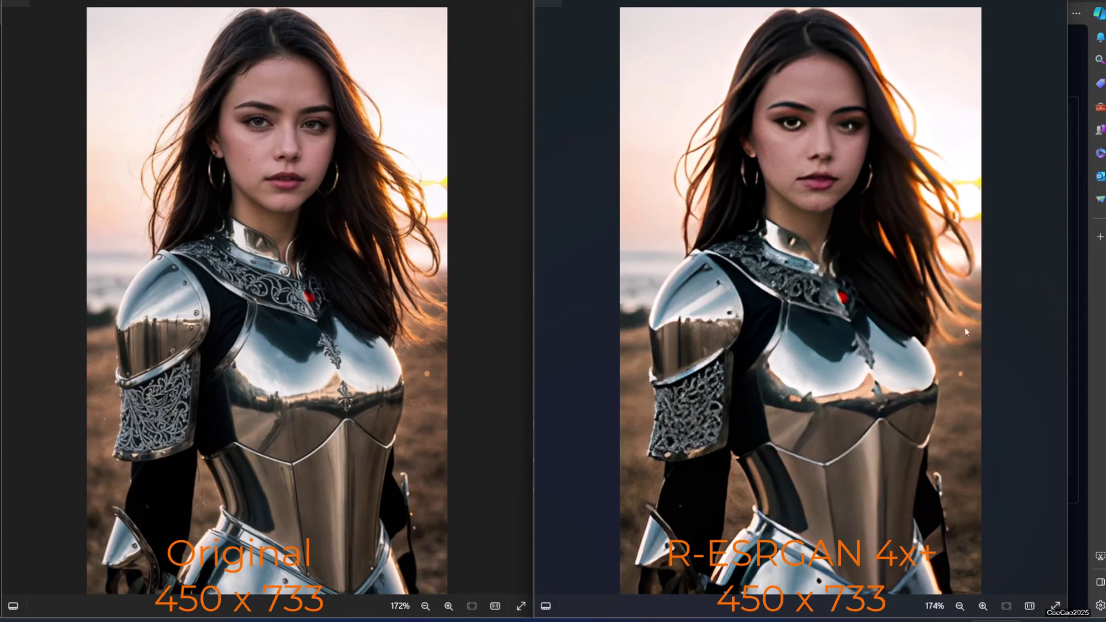
left_click(1061, 301)
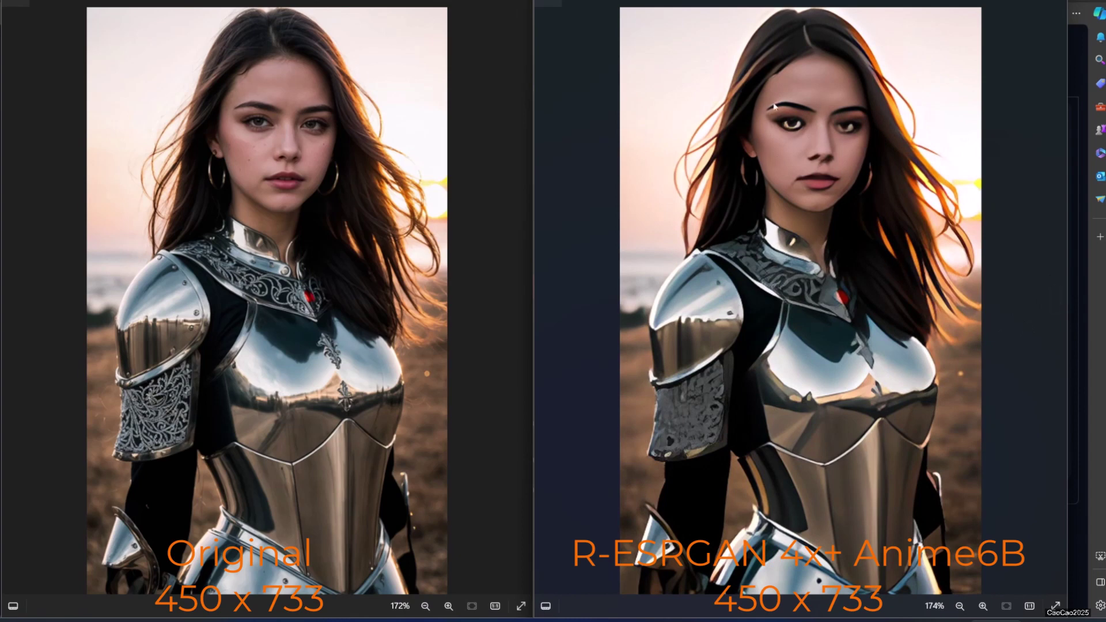
left_click(1053, 303)
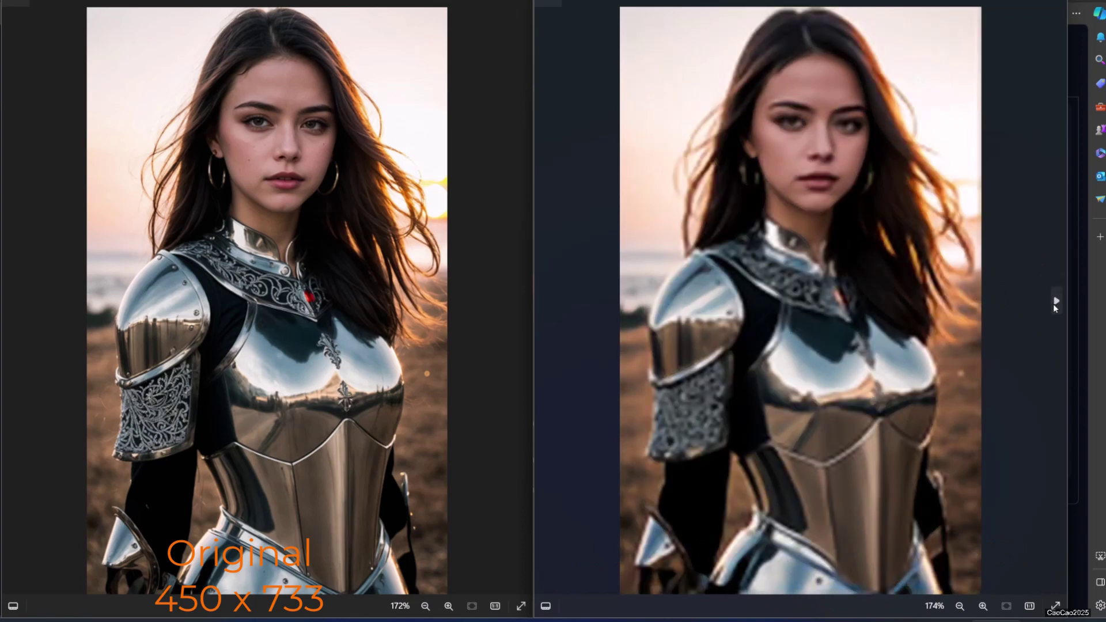
mouse_move(1041, 312)
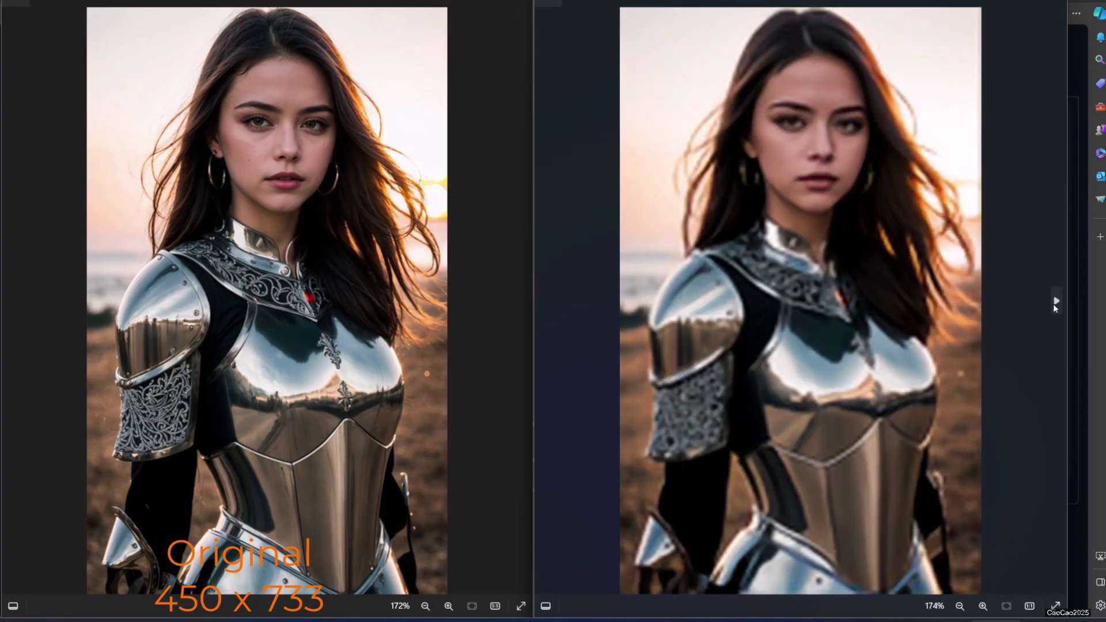
left_click(1054, 304)
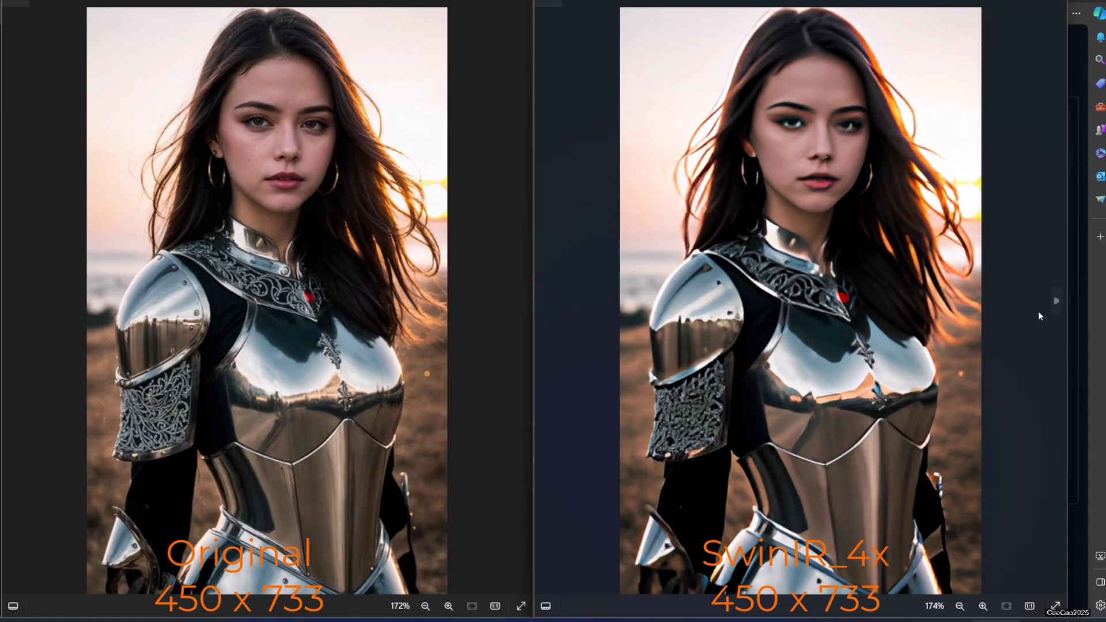
left_click(1047, 294)
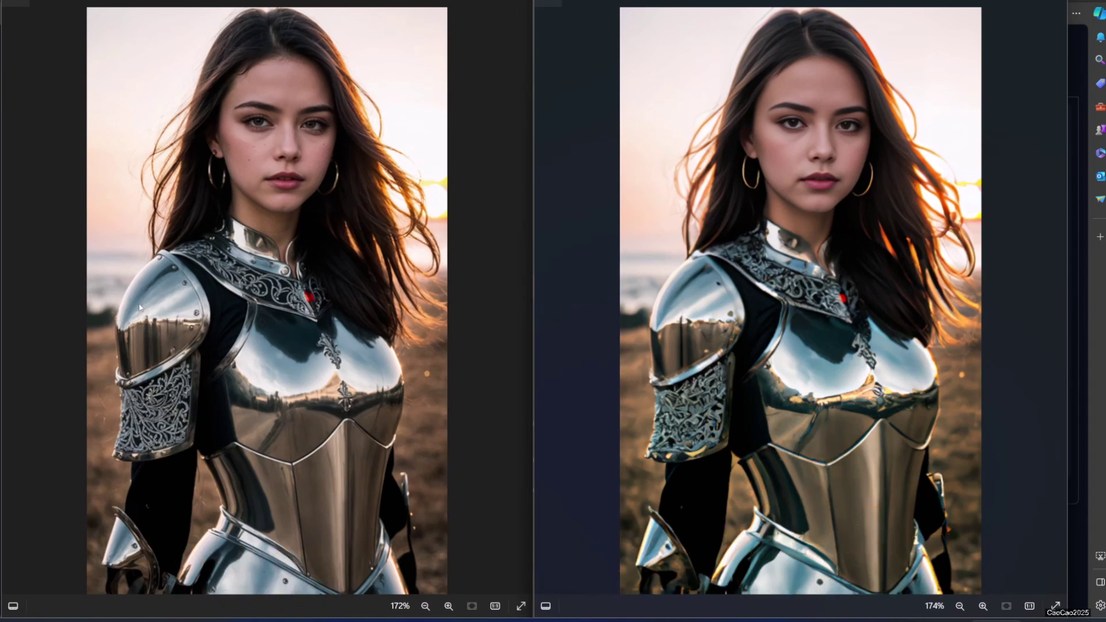
Step the left pane forward twice, returning each time to the sharp original
left_click(516, 294)
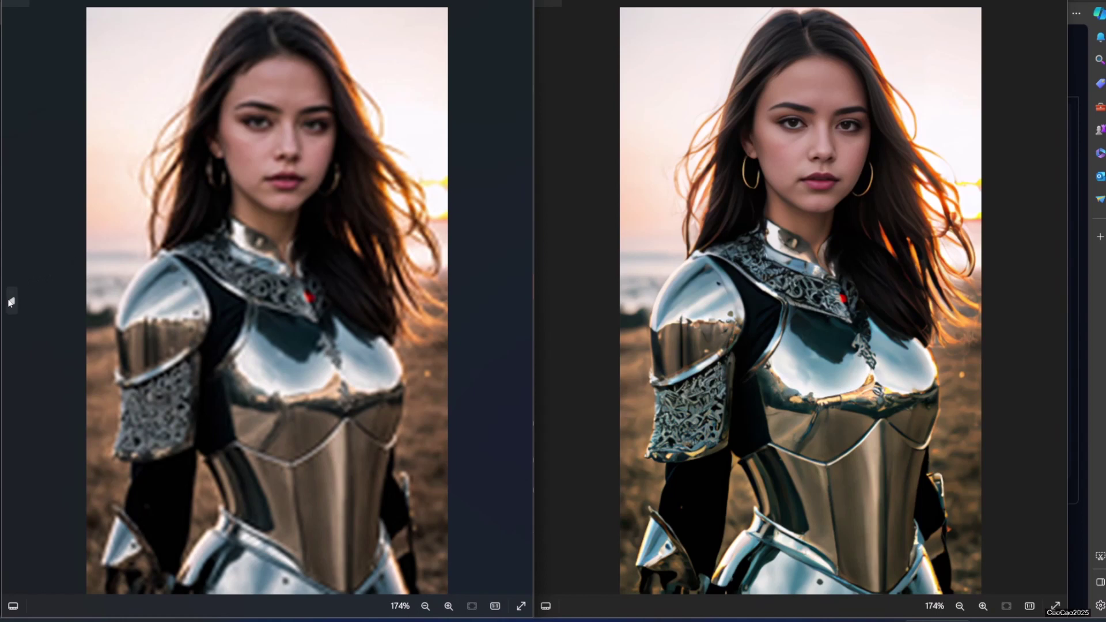
left_click(12, 302)
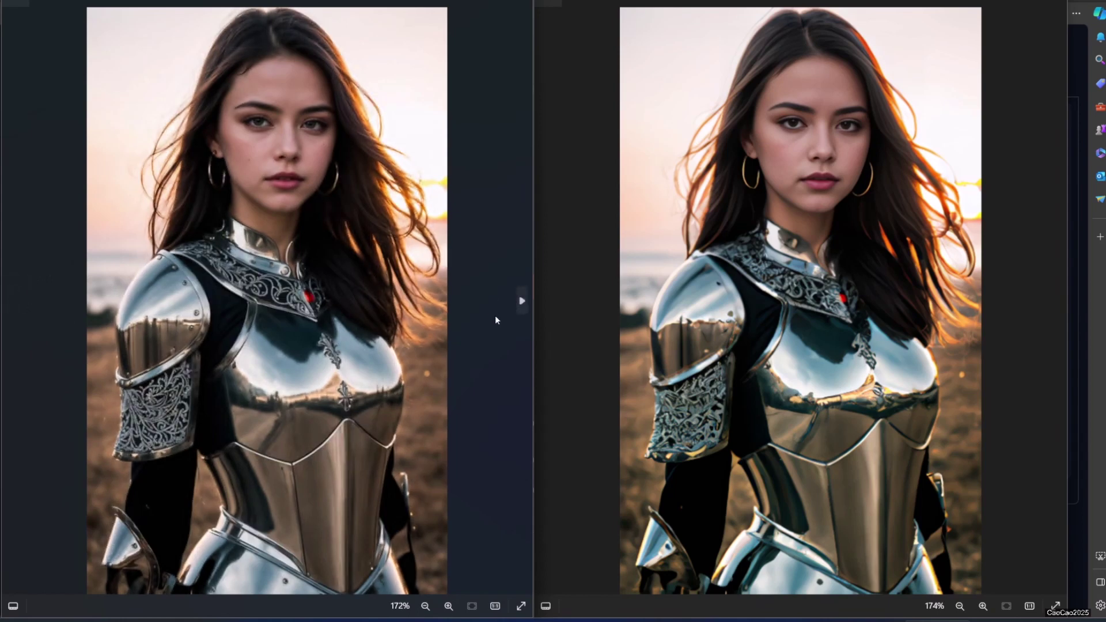
left_click(522, 302)
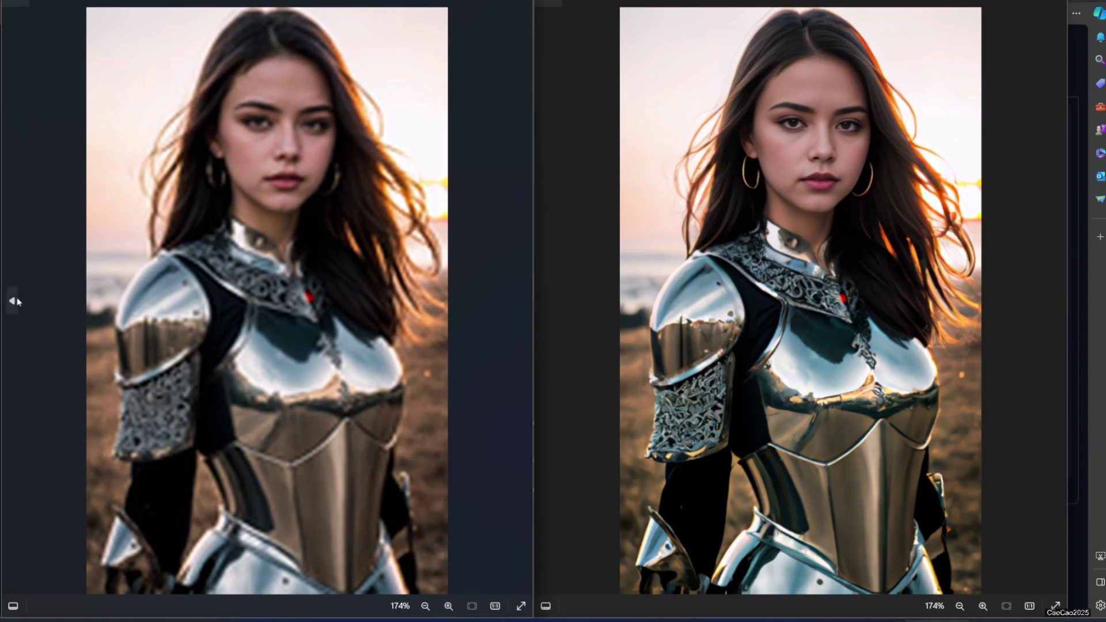
left_click(13, 302)
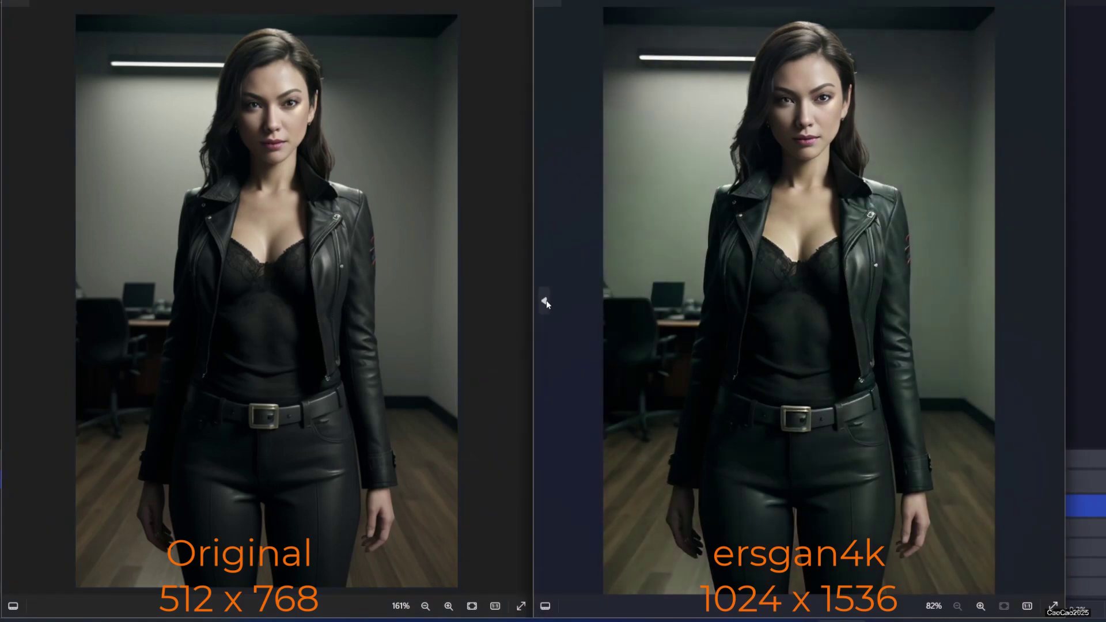
Step the right pane back, then pan the original and ersgan4k panes onto the face
left_click(546, 300)
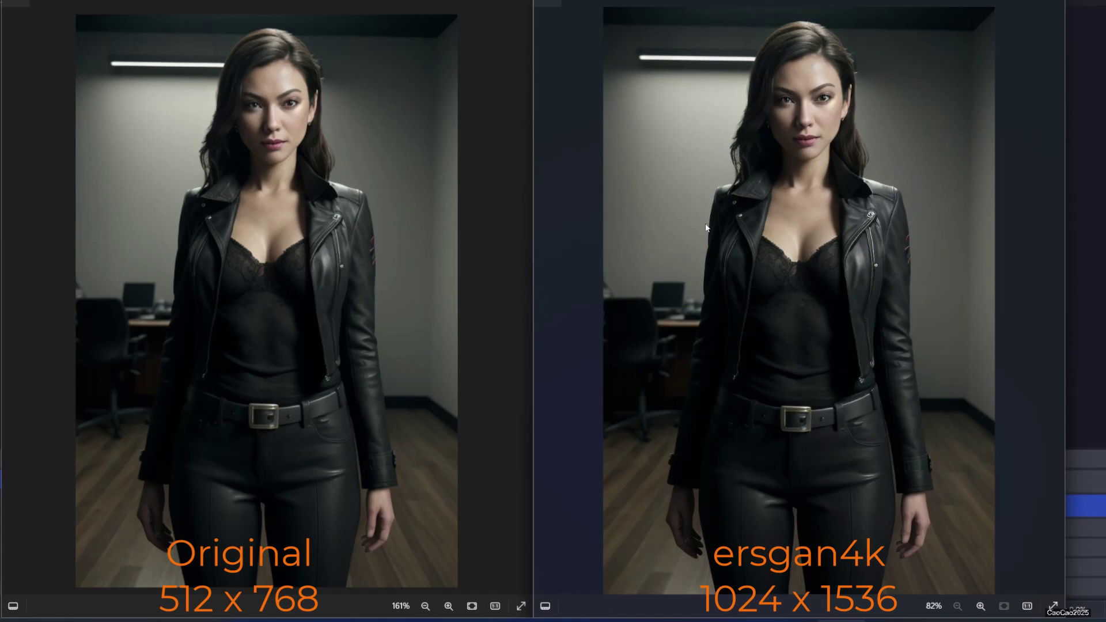
scroll(717, 217, "up", 2)
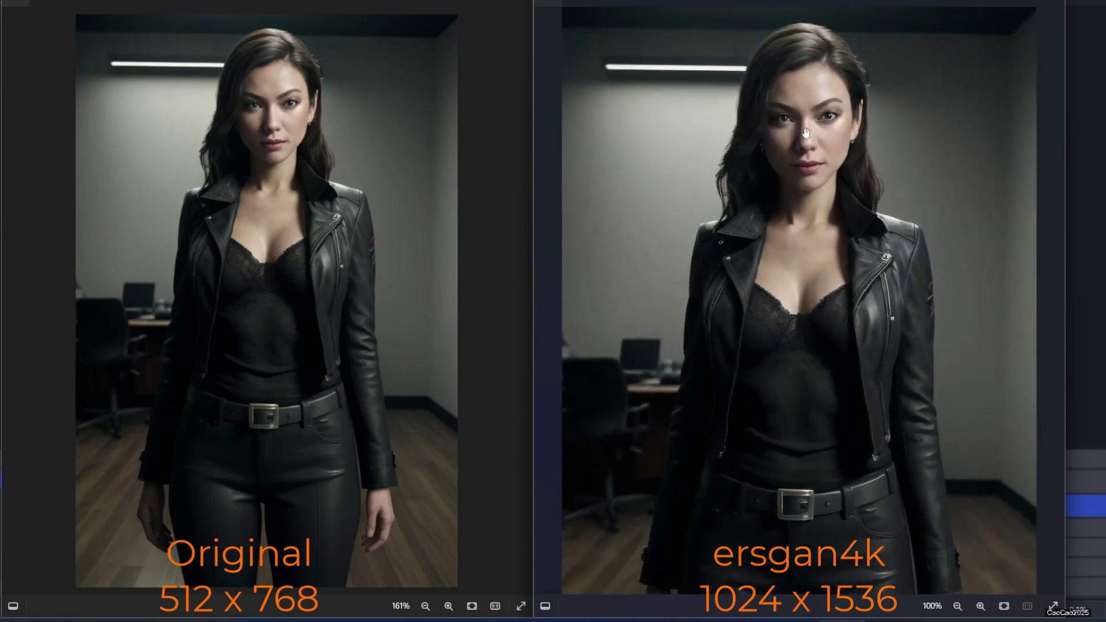
scroll(763, 212, "up", 2)
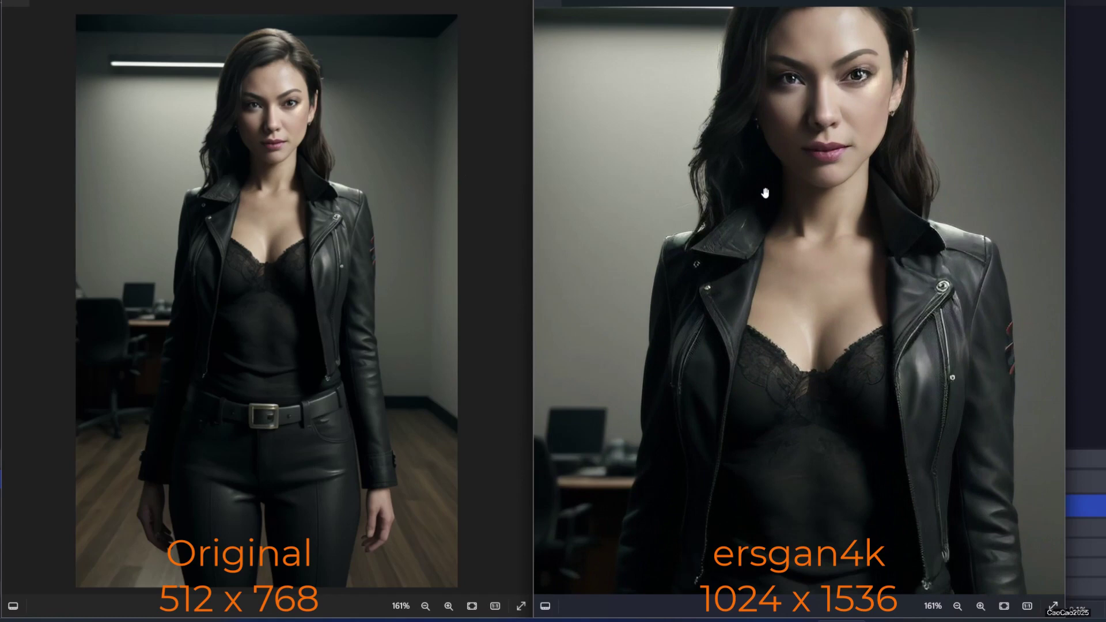
scroll(337, 172, "up", 1)
scroll(337, 173, "up", 2)
scroll(338, 173, "up", 2)
left_click_drag(337, 171, 387, 510)
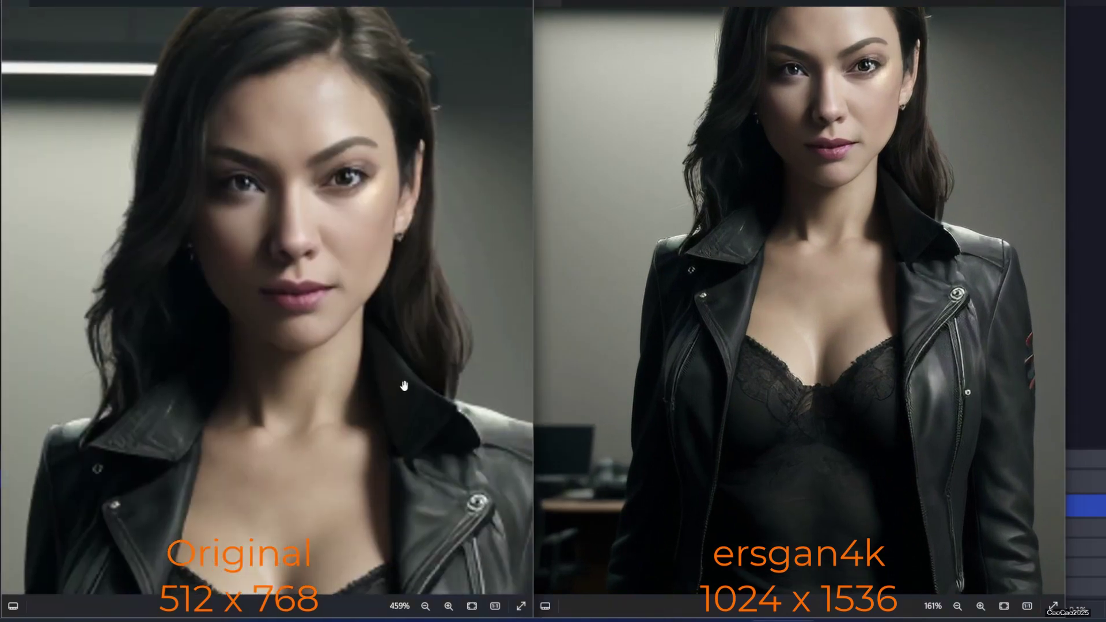
scroll(816, 260, "up", 1)
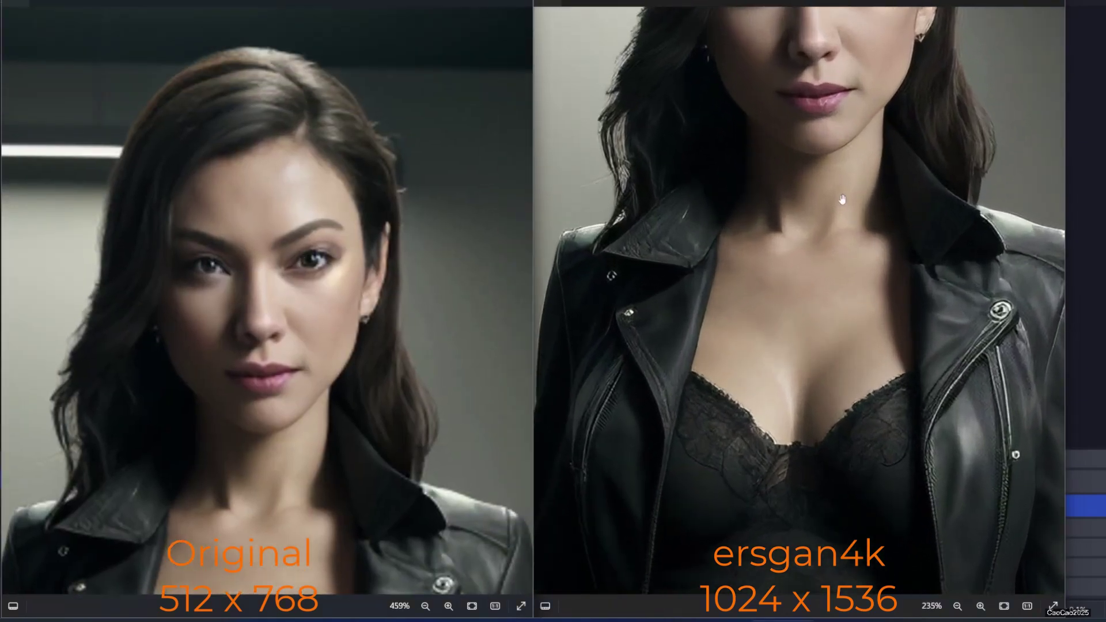
mouse_move(847, 198)
left_mouse_down()
mouse_move(847, 459)
mouse_move(811, 430)
left_mouse_up()
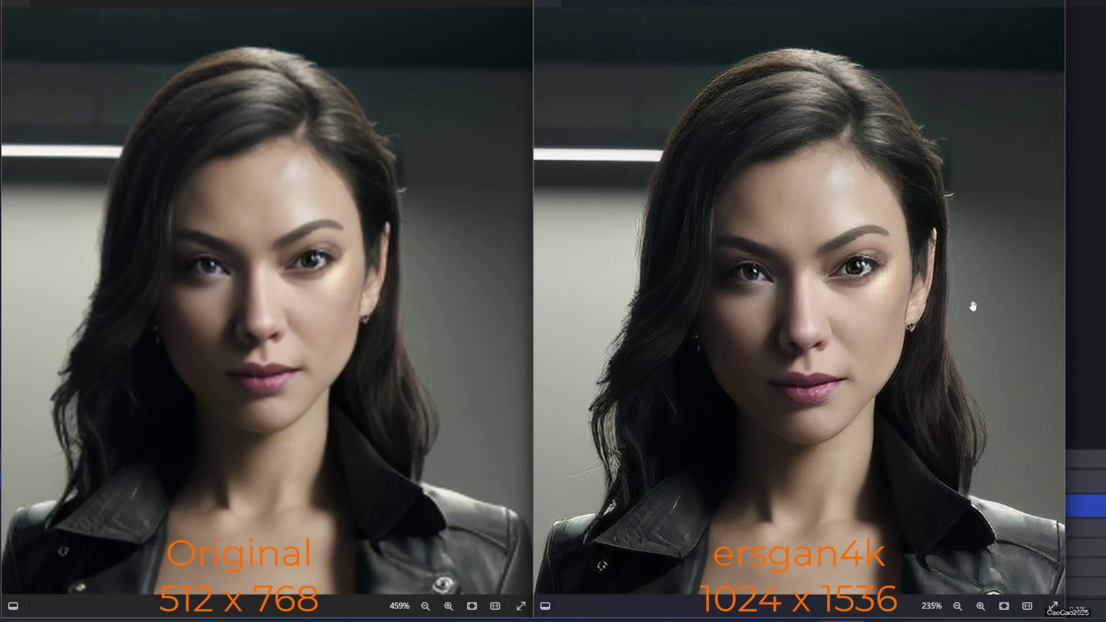
scroll(915, 284, "up", 3)
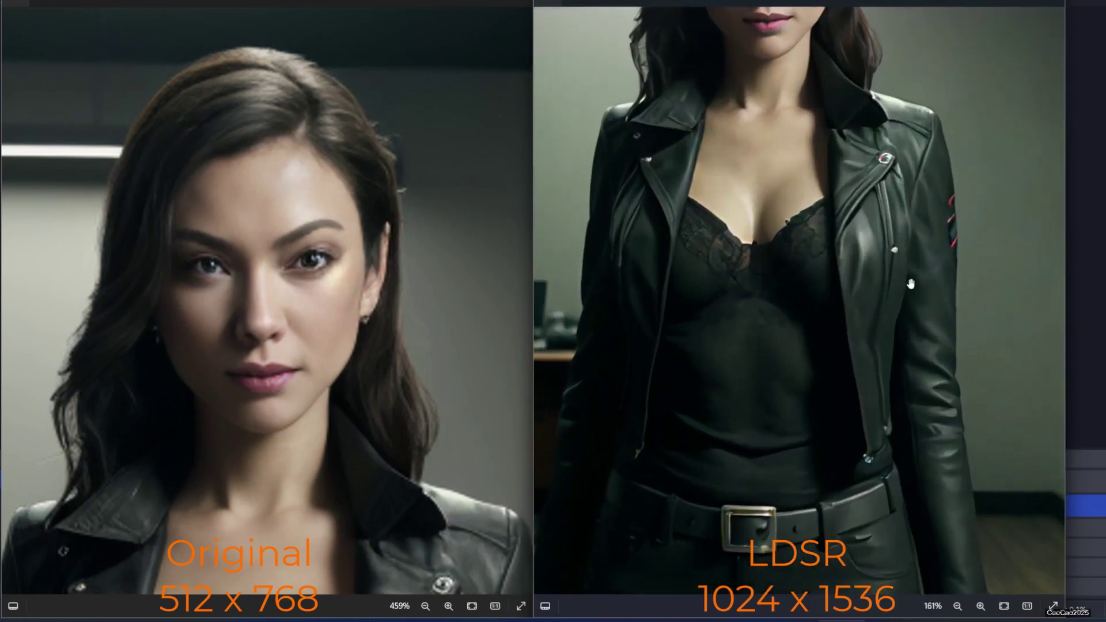
Frame the LDSR face, then show R-ESRGAN 4x+ and pan to its face
left_click_drag(914, 284, 802, 542)
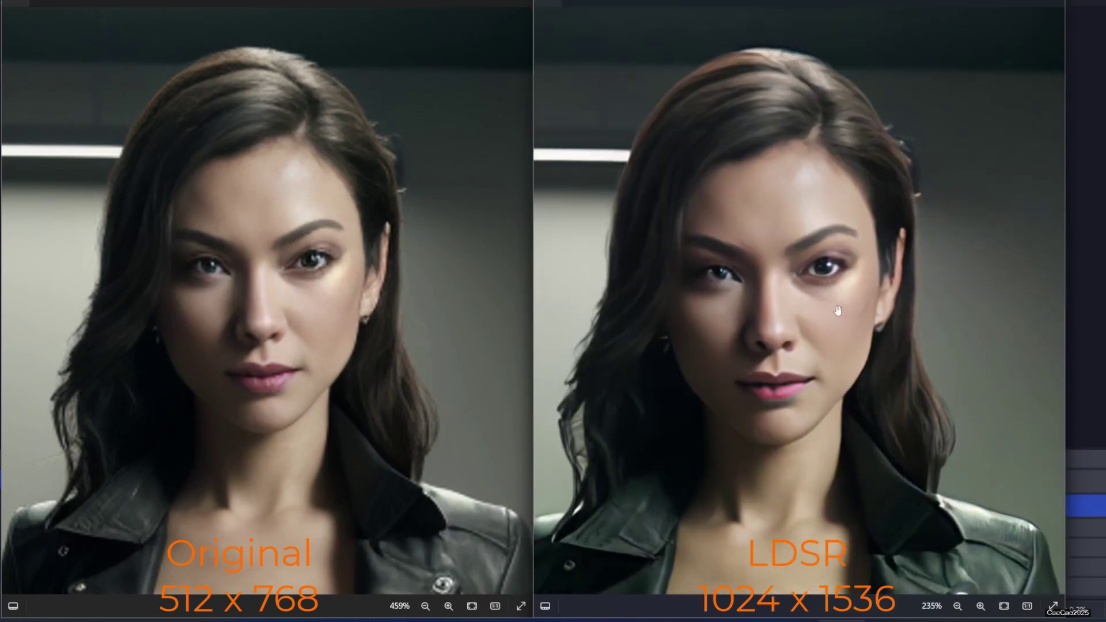
scroll(827, 316, "up", 1)
left_click_drag(849, 331, 847, 316)
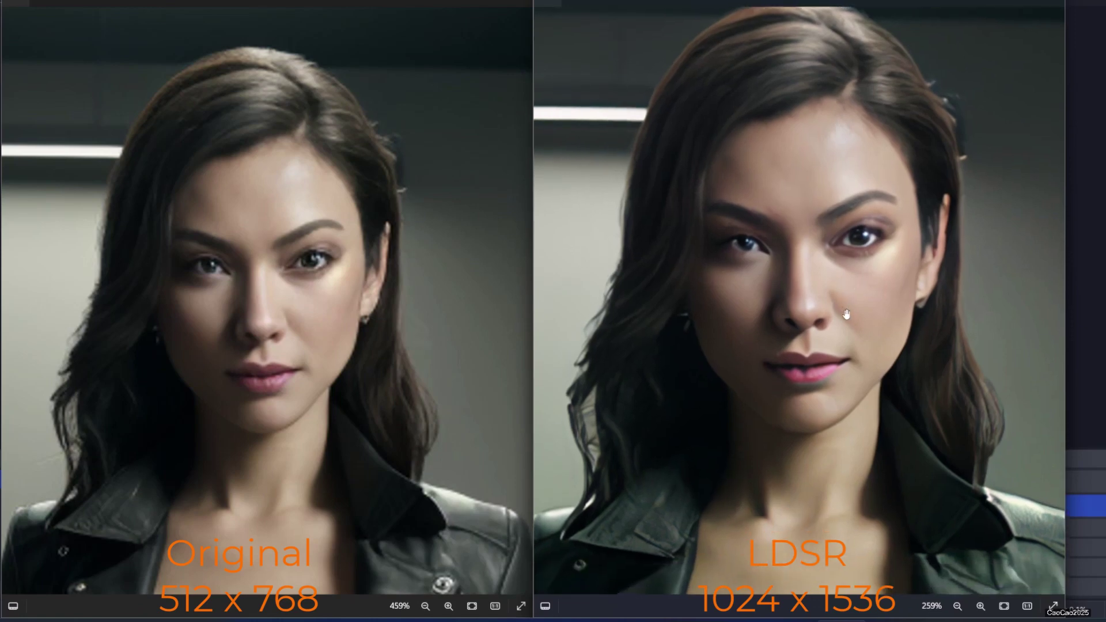
scroll(847, 316, "up", 1)
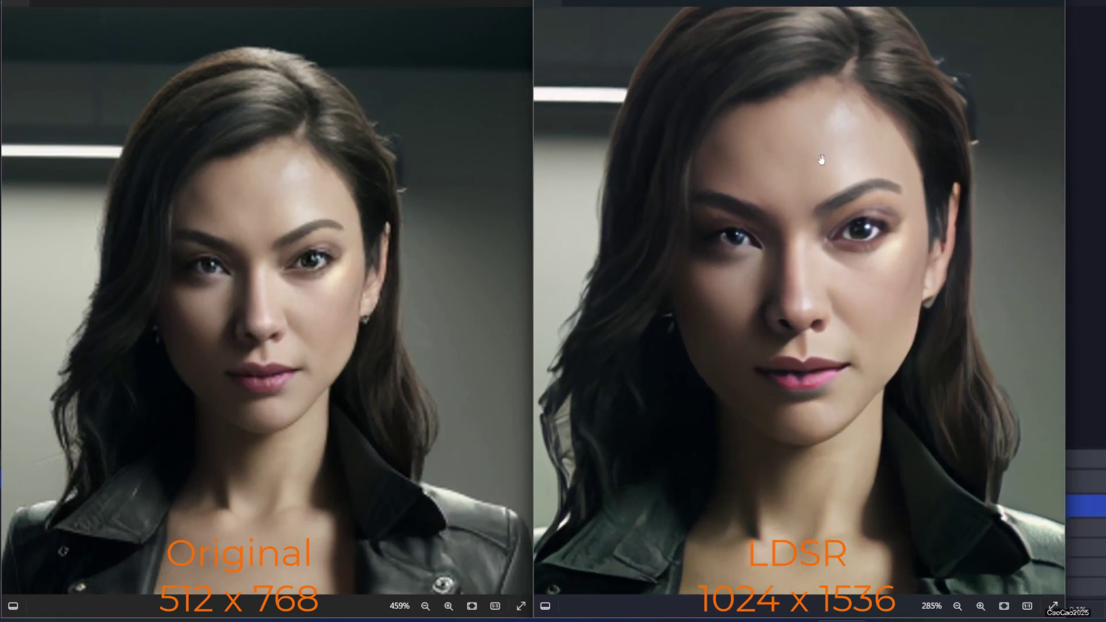
left_click(1052, 302)
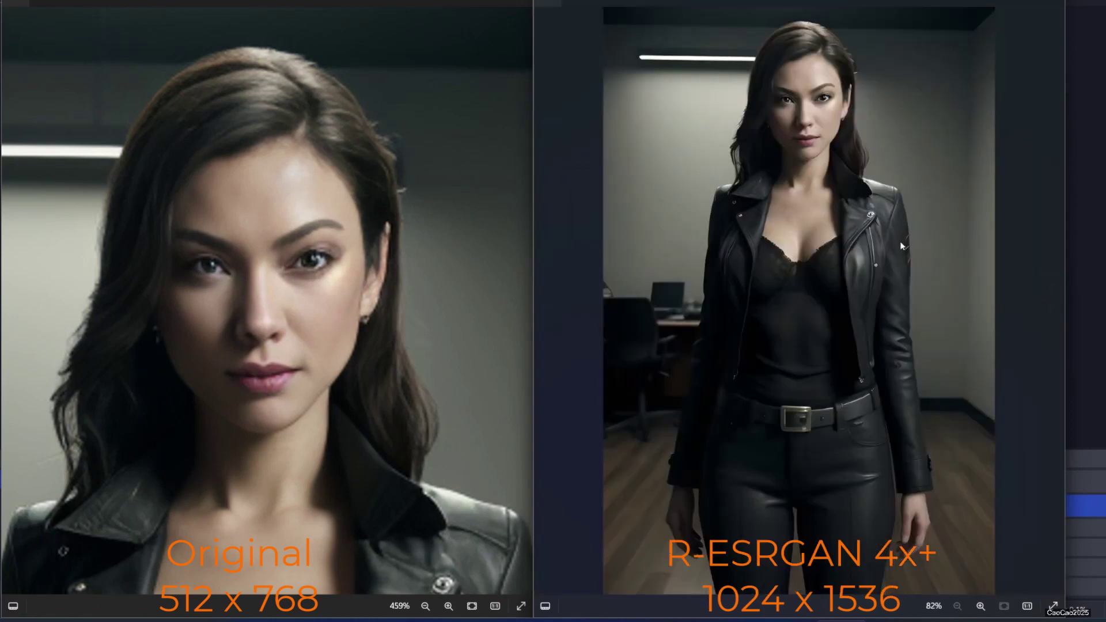
scroll(846, 182, "up", 5)
scroll(846, 183, "up", 4)
left_click_drag(846, 182, 859, 469)
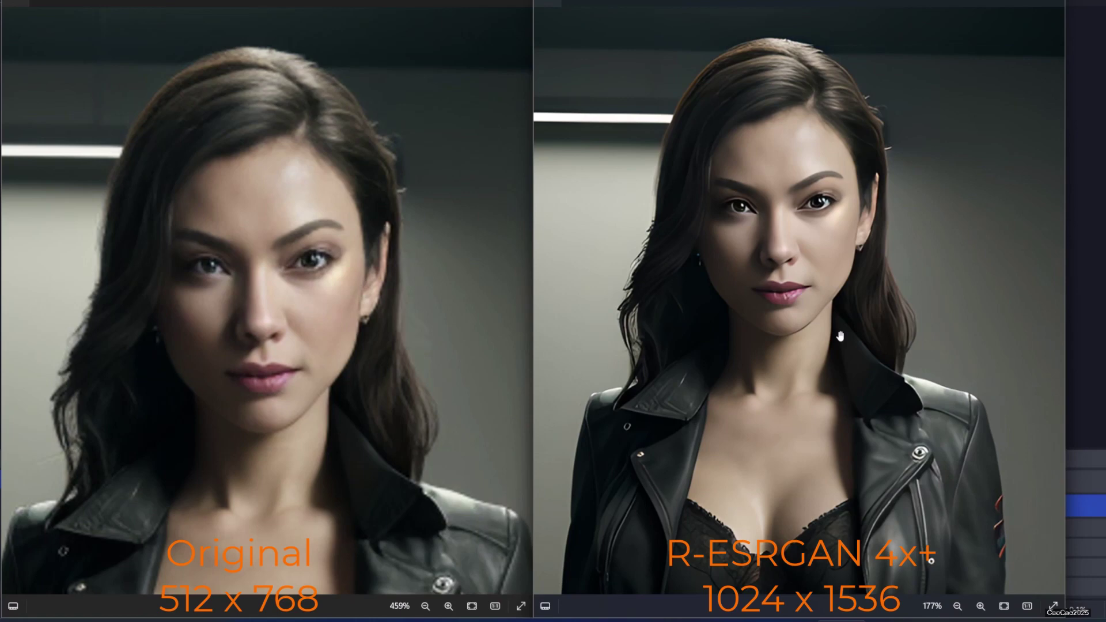
scroll(840, 336, "up", 2)
scroll(877, 473, "up", 2)
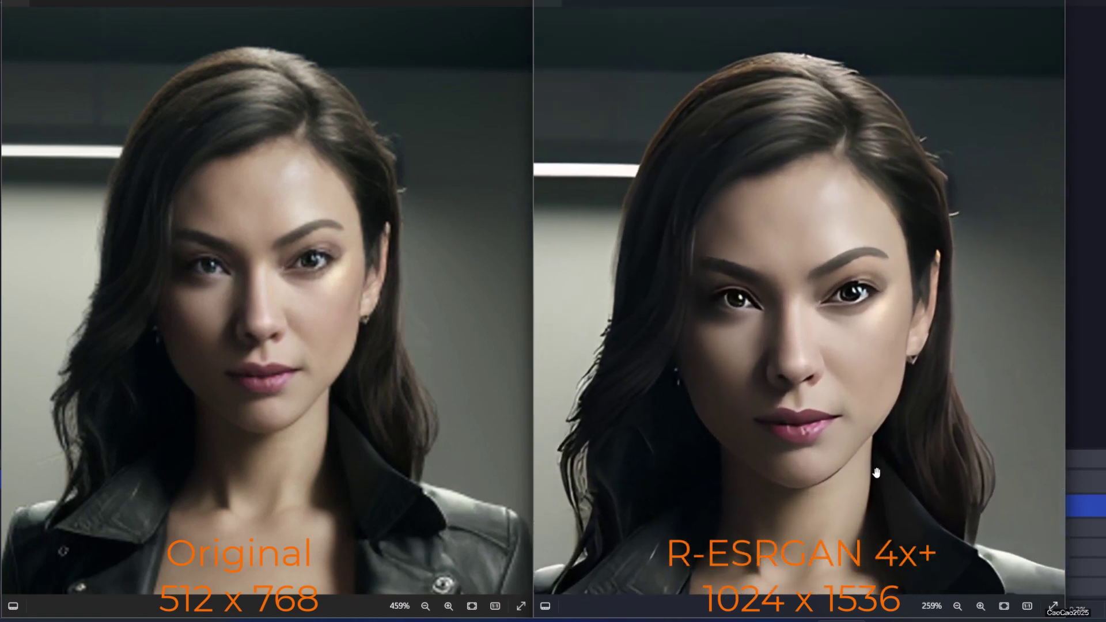
Reframe the R-ESRGAN and Anime6B faces, then switch to SwinIR_4x and nudge its face
left_click_drag(877, 473, 839, 277)
scroll(839, 277, "up", 1)
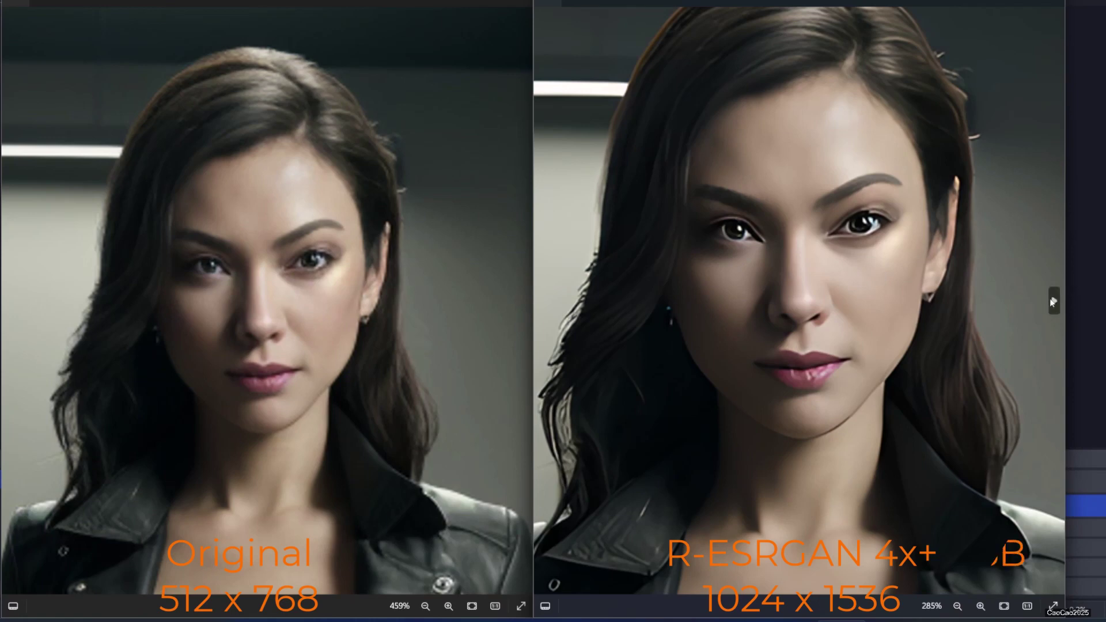
scroll(872, 226, "down", 2)
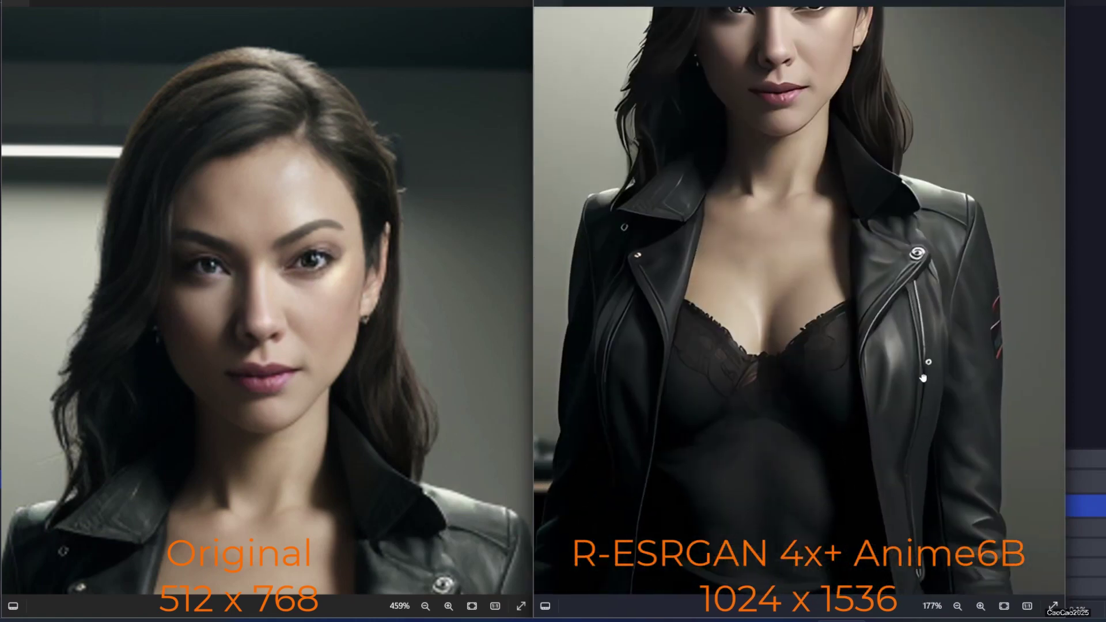
scroll(831, 254, "up", 3)
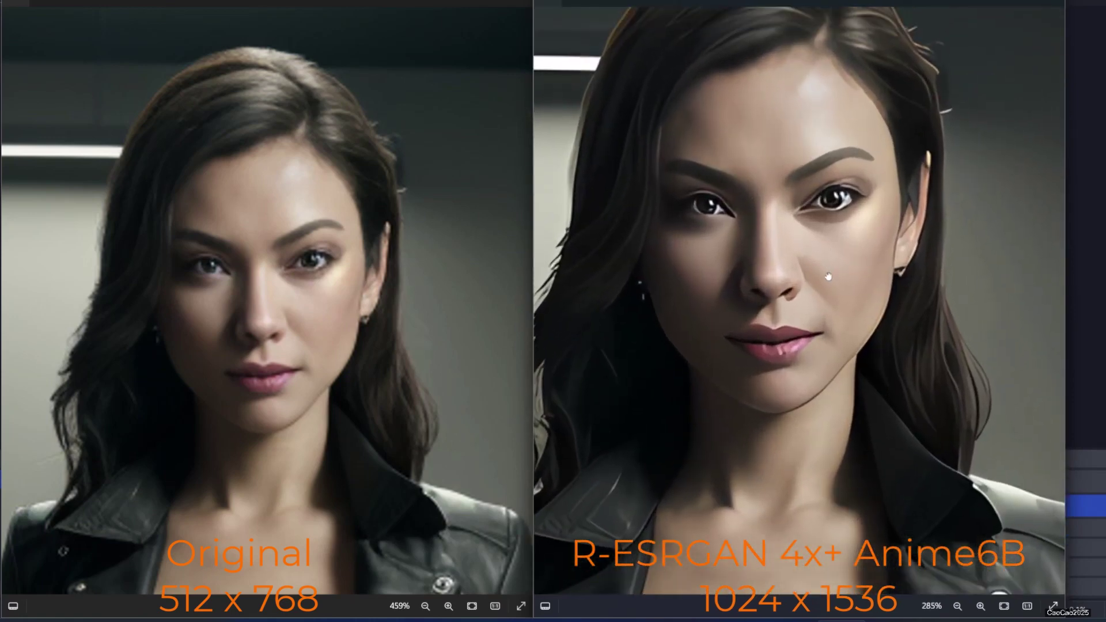
left_click_drag(831, 254, 749, 371)
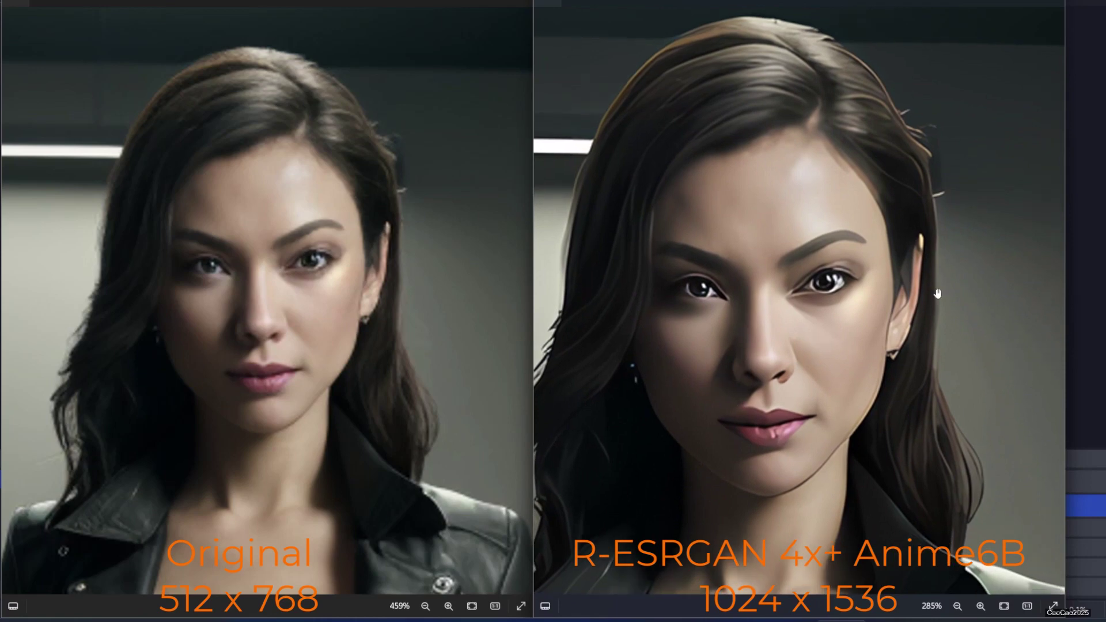
scroll(836, 272, "down", 1)
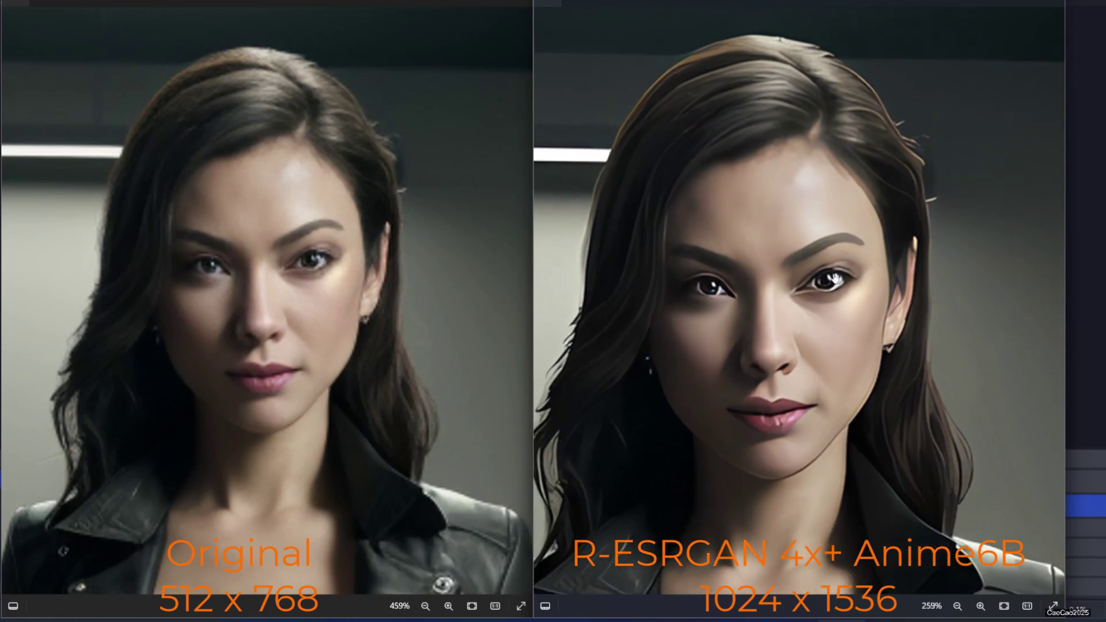
left_click(1052, 300)
scroll(815, 161, "up", 2)
scroll(819, 264, "up", 2)
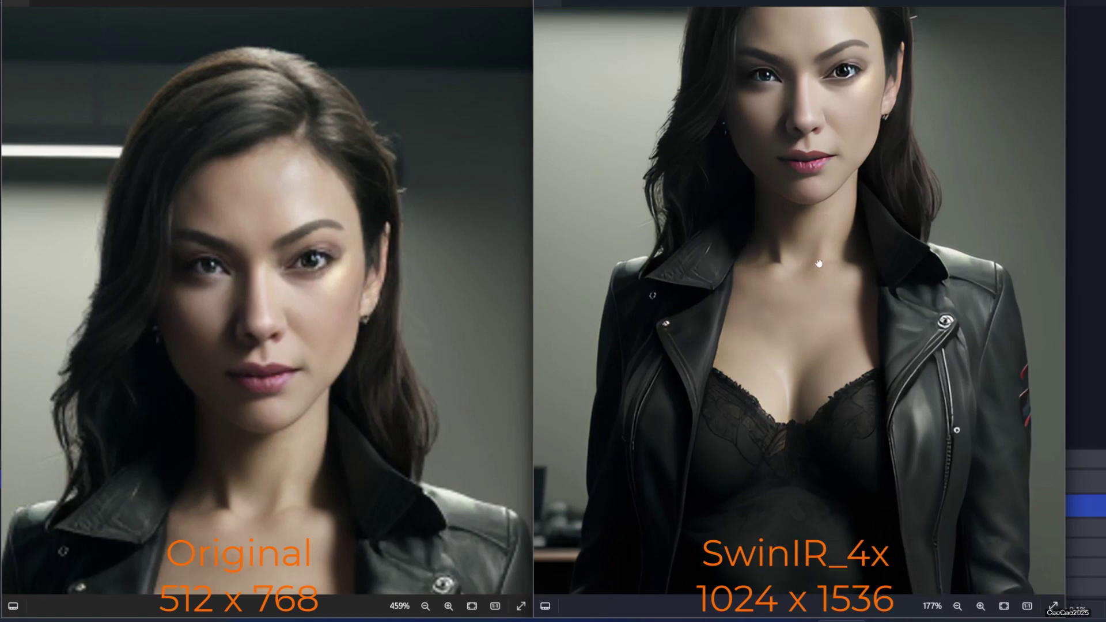
scroll(818, 264, "up", 2)
scroll(853, 242, "up", 1)
scroll(870, 248, "up", 1)
scroll(828, 337, "up", 1)
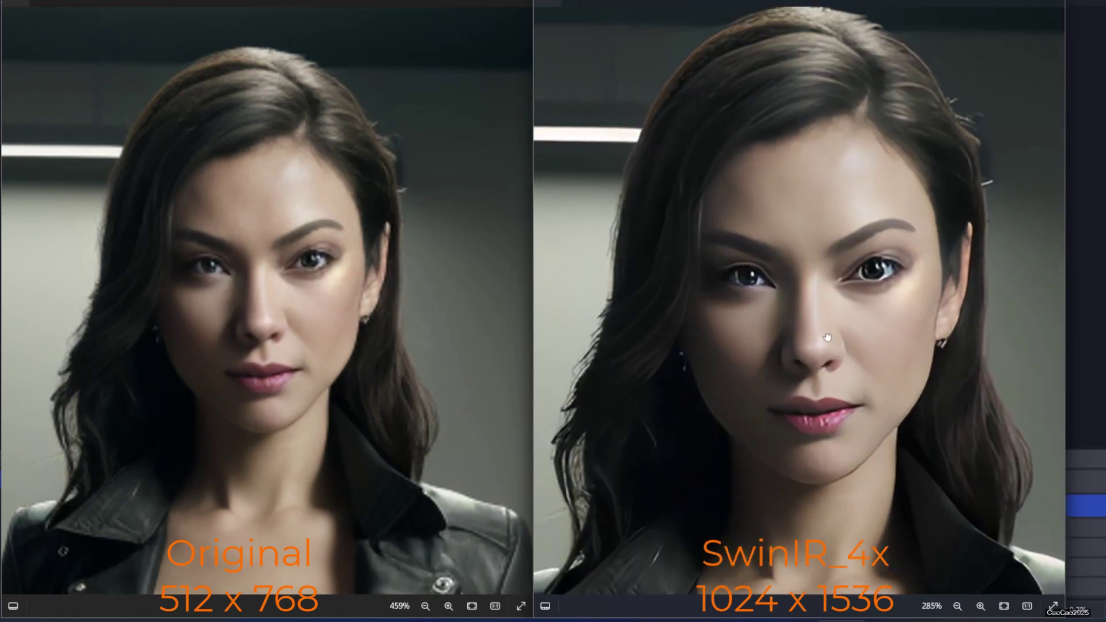
scroll(896, 341, "down", 1)
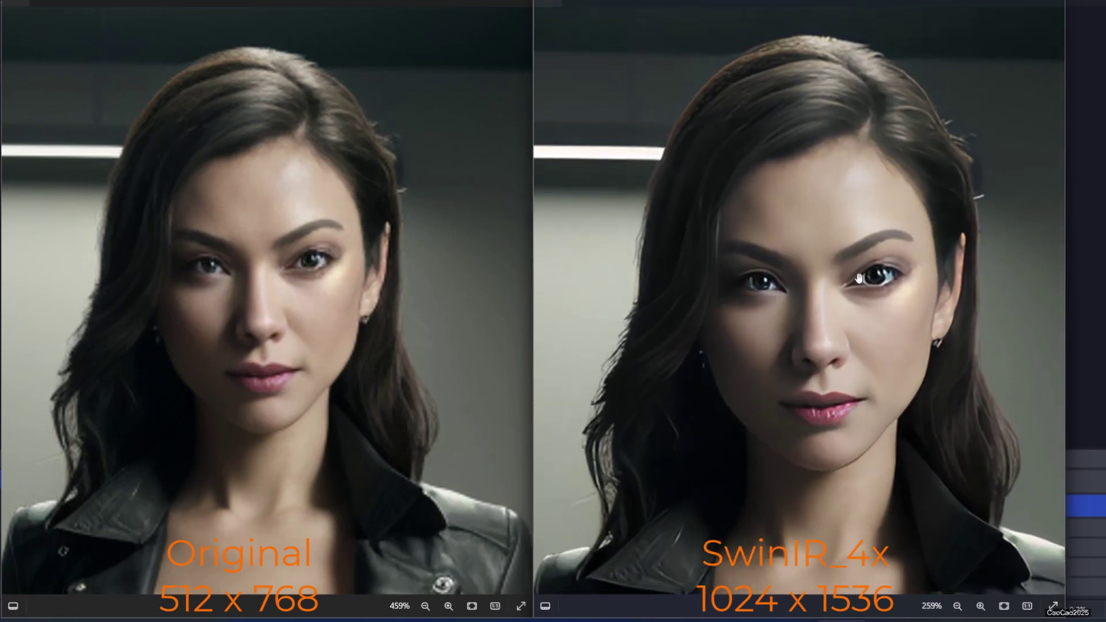
left_click_drag(835, 212, 831, 253)
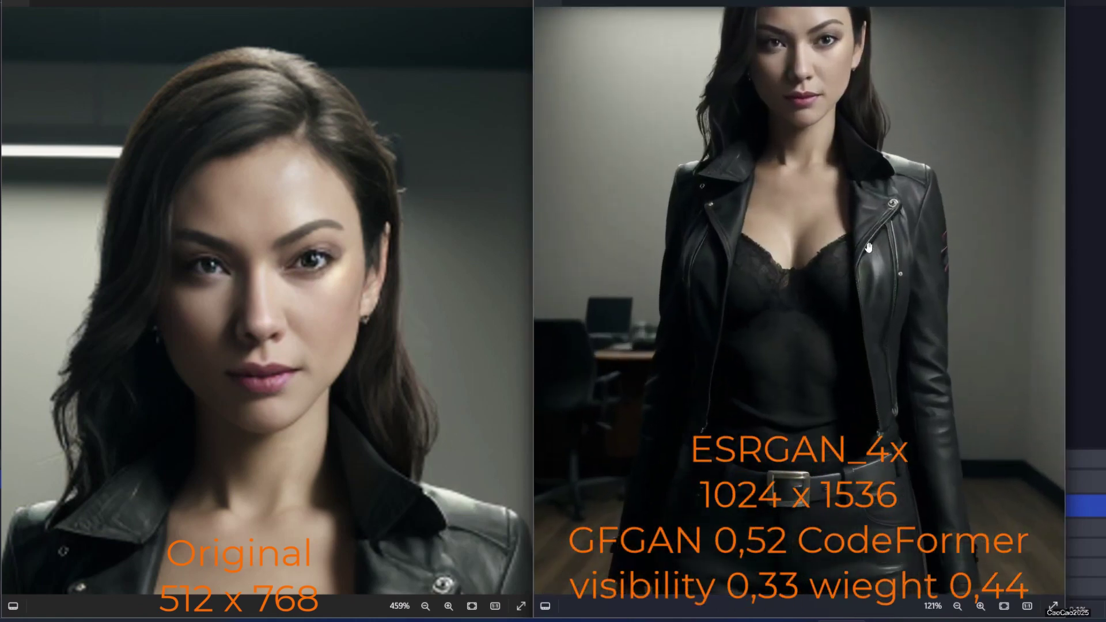
scroll(873, 176, "up", 5)
Pan to the ESRGAN_4x restored face, with the original's neck and jacket on the left
mouse_move(804, 130)
left_mouse_down()
mouse_move(783, 327)
mouse_move(865, 285)
left_mouse_up()
scroll(783, 327, "up", 1)
left_click_drag(841, 420, 870, 365)
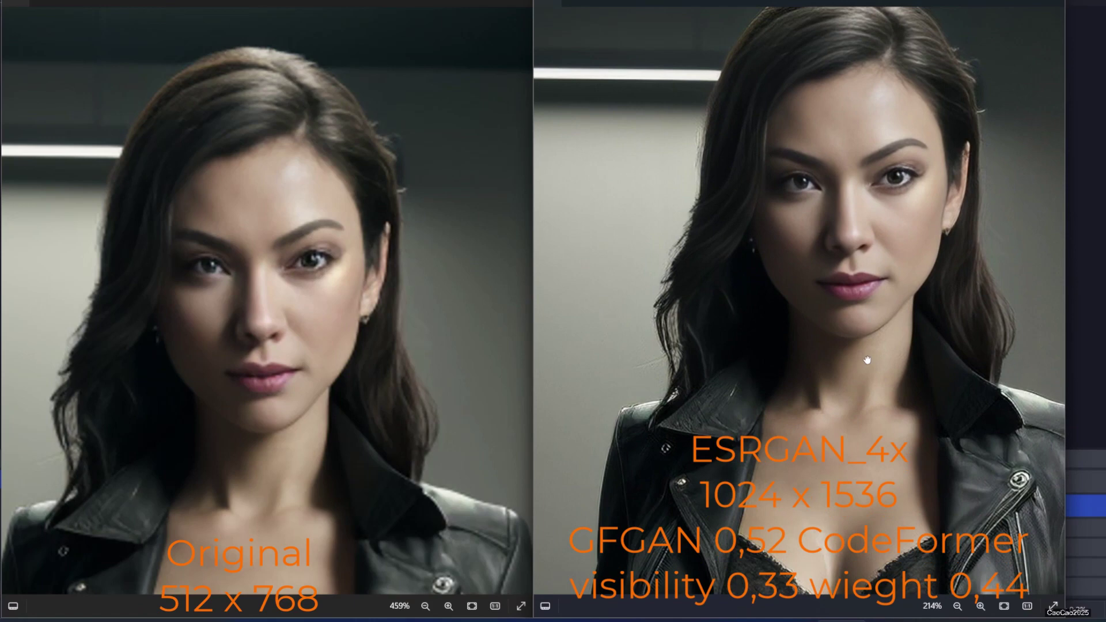
mouse_move(399, 471)
left_mouse_down()
mouse_move(396, 376)
mouse_move(418, 306)
left_mouse_up()
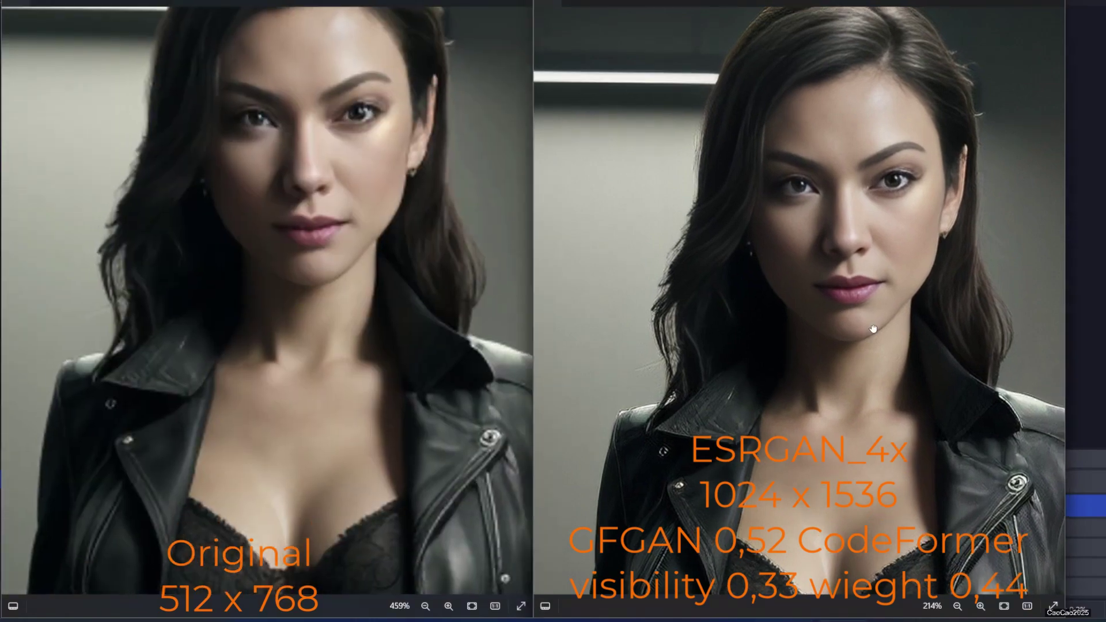
left_click_drag(876, 334, 827, 388)
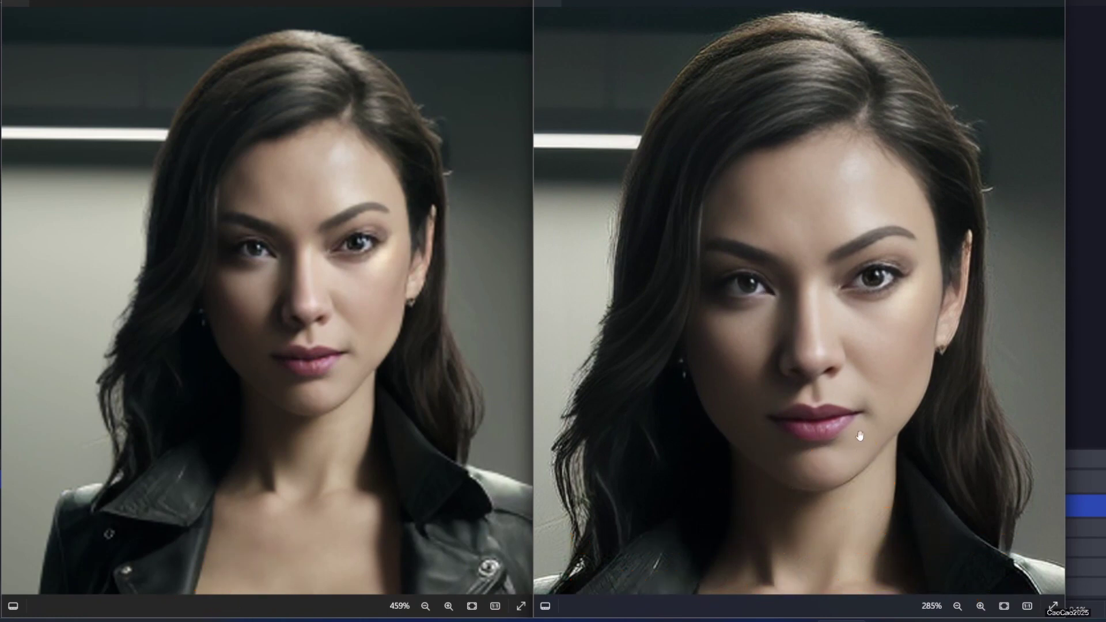
scroll(863, 385, "down", 1)
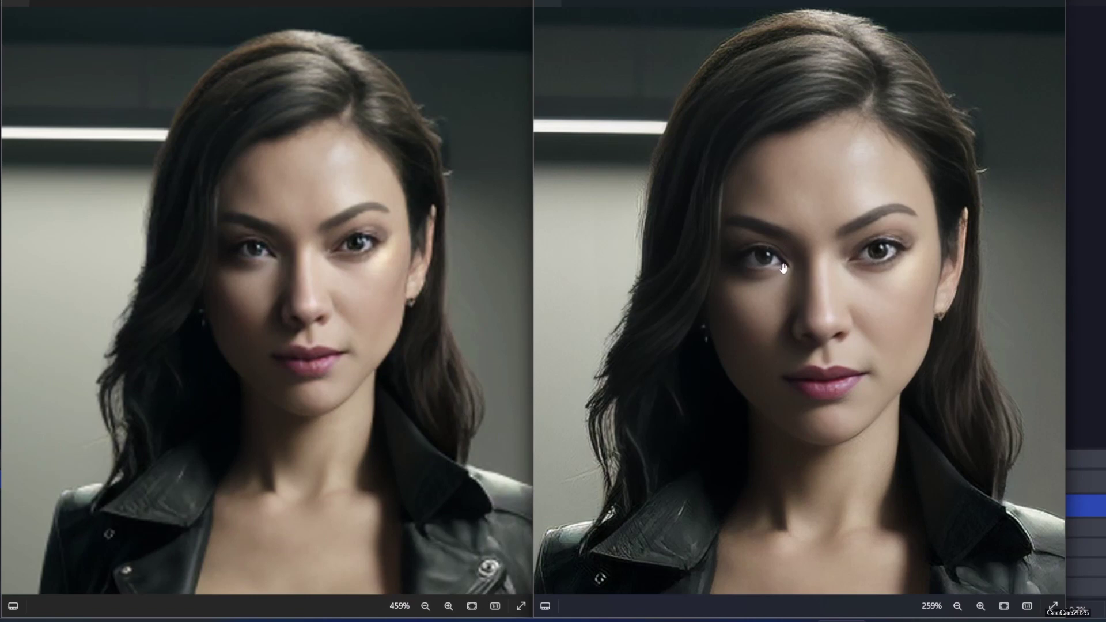
scroll(842, 315, "down", 2)
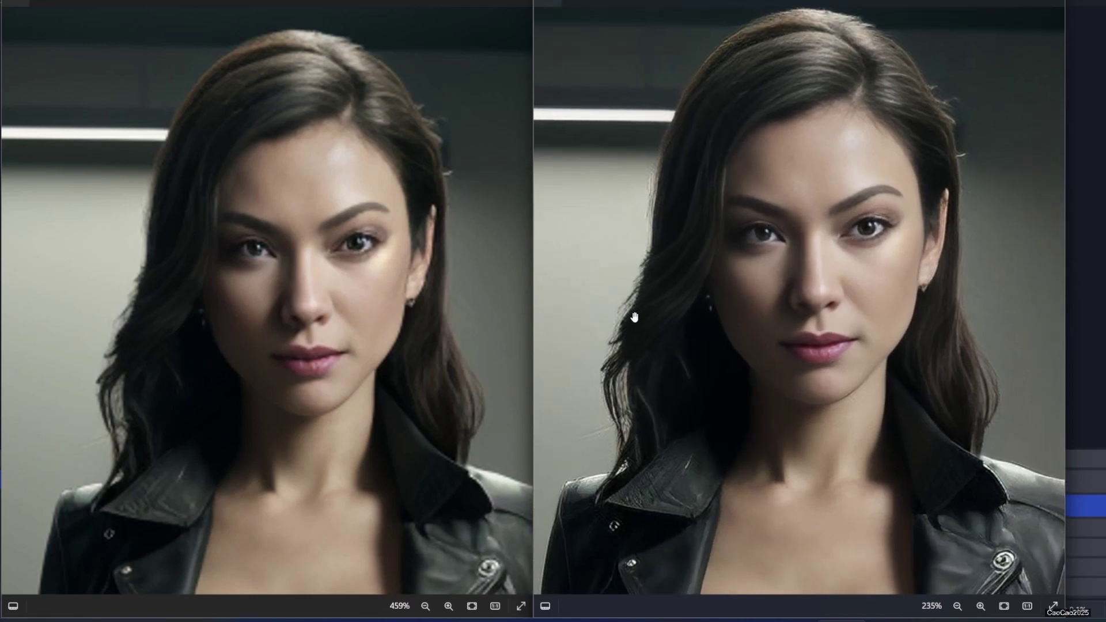
Browse the right-pane variants, including the greener-tinted one, and frame a full-body image's head
left_click(545, 302)
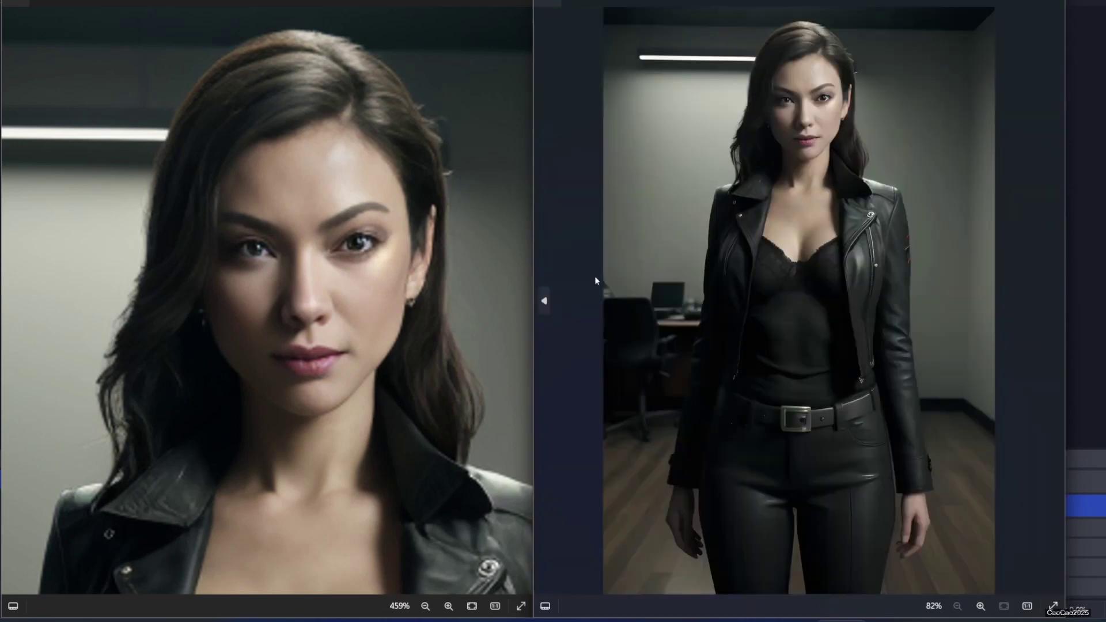
left_click(545, 300)
left_click(546, 299)
left_click(545, 304)
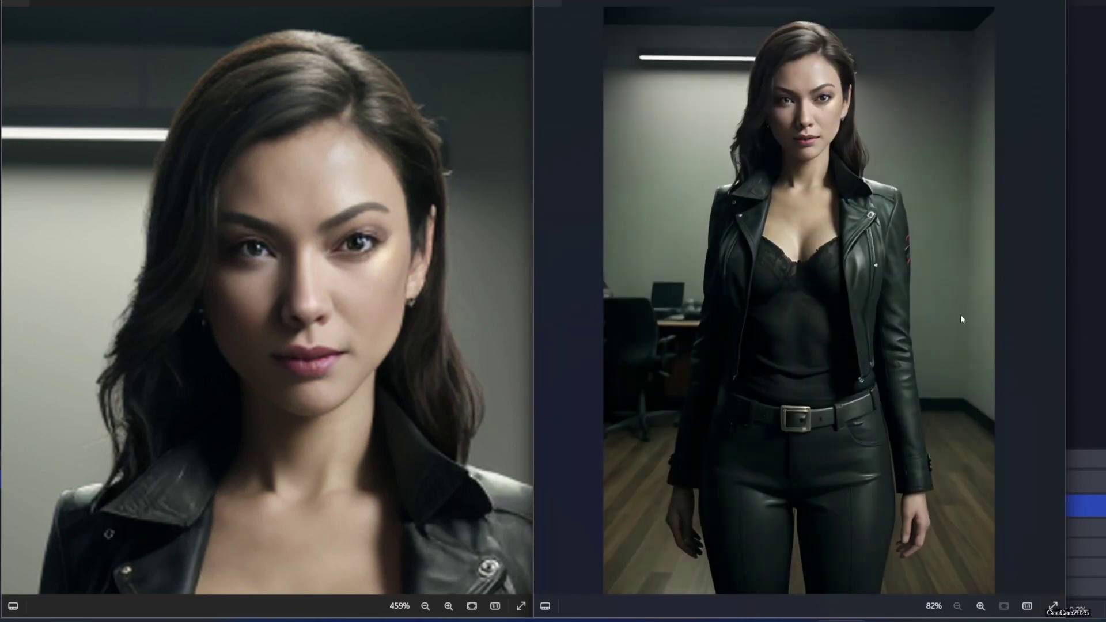
scroll(960, 319, "up", 2)
scroll(864, 364, "up", 3)
scroll(792, 400, "up", 2)
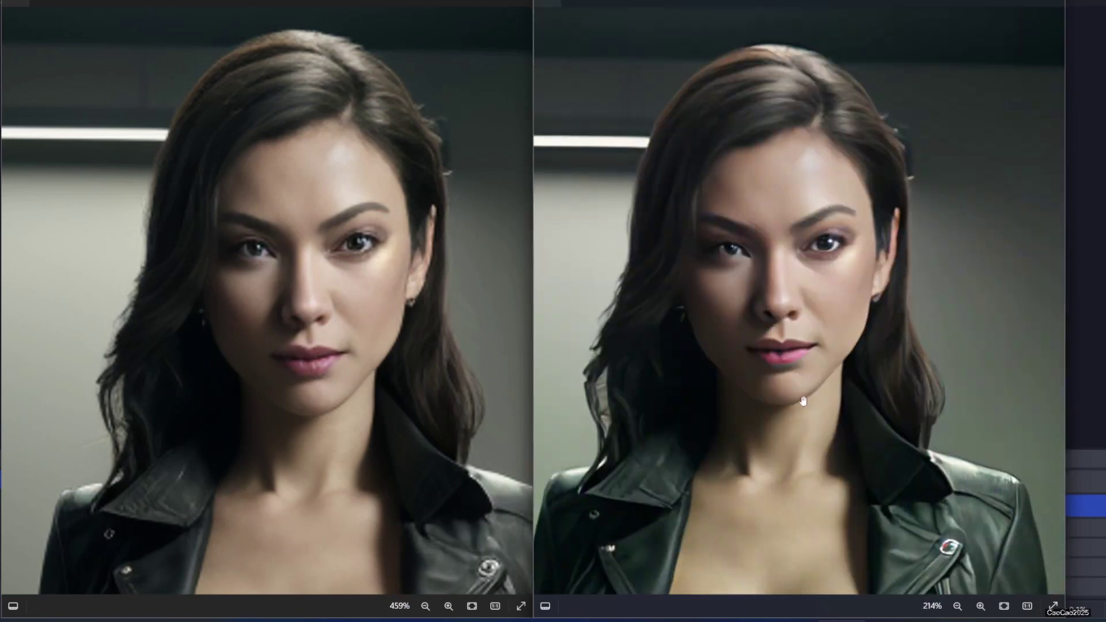
left_click(1053, 301)
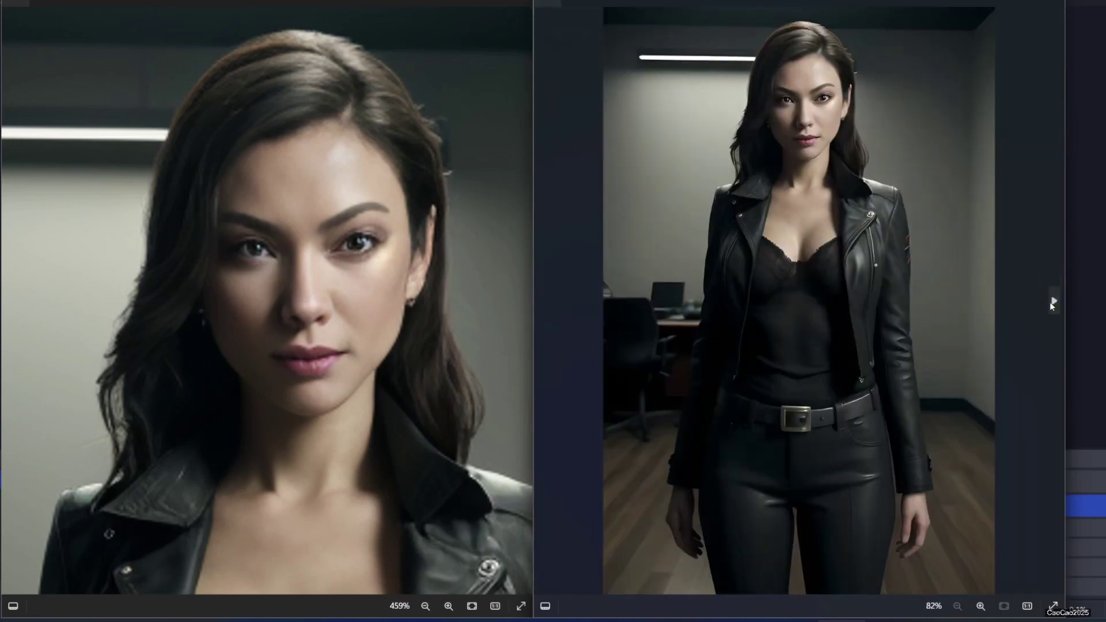
scroll(1052, 307, "up", 3)
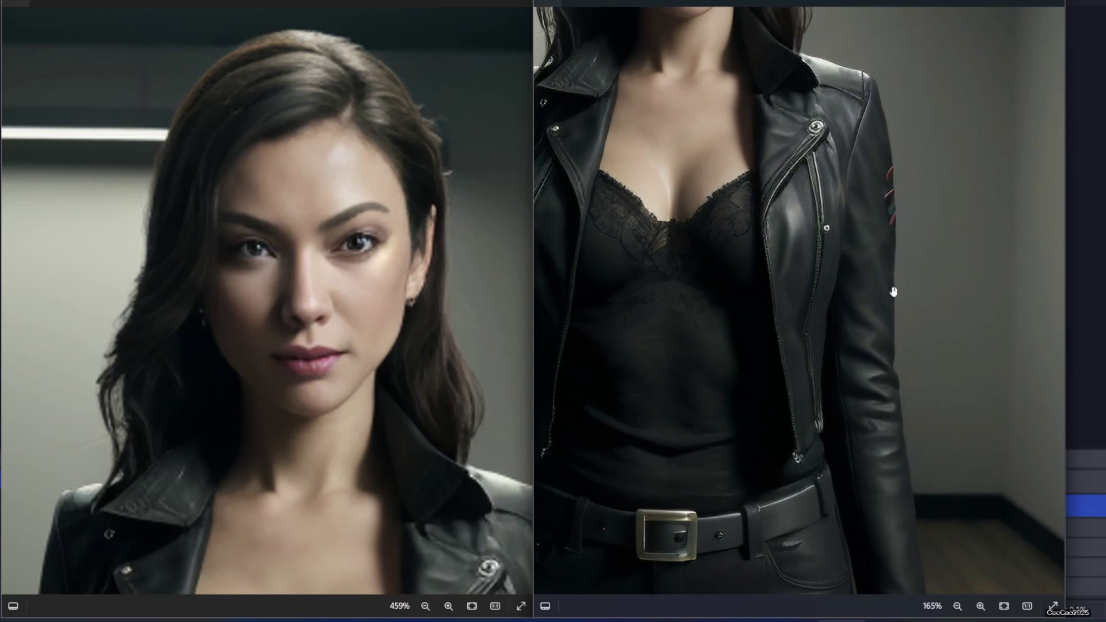
scroll(1011, 282, "down", 2)
scroll(863, 307, "up", 3)
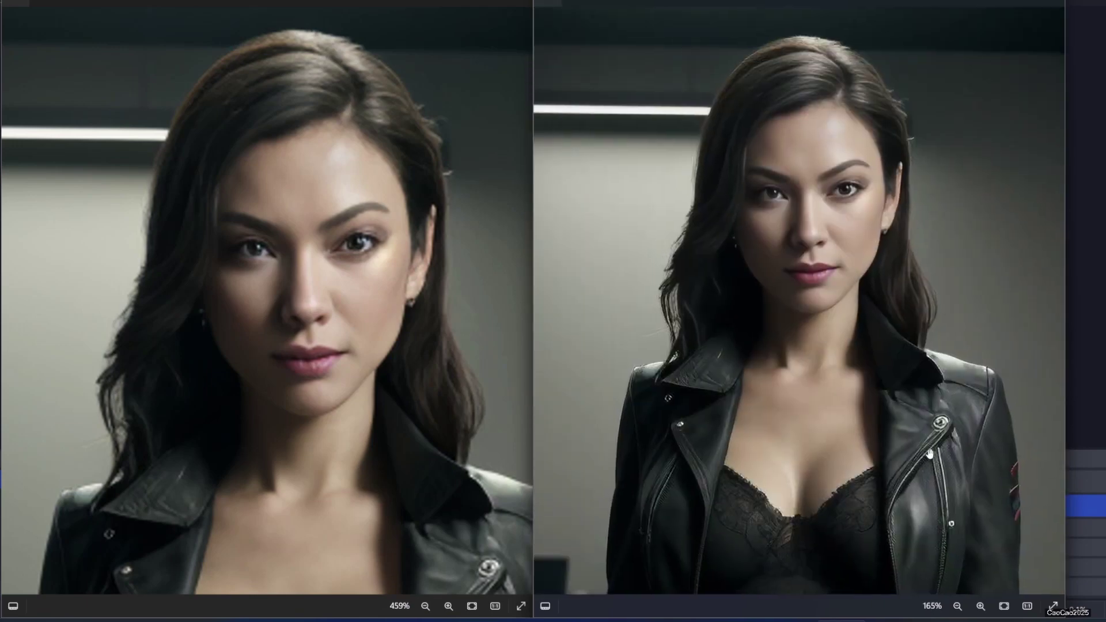
mouse_move(863, 307)
left_mouse_down()
mouse_move(901, 421)
mouse_move(899, 403)
left_mouse_up()
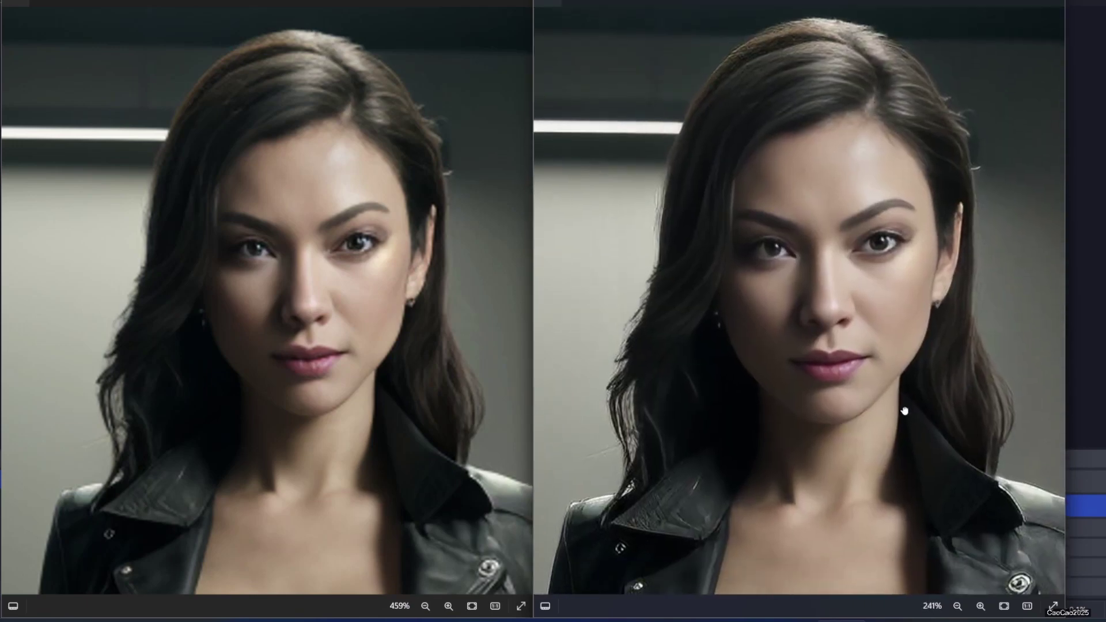